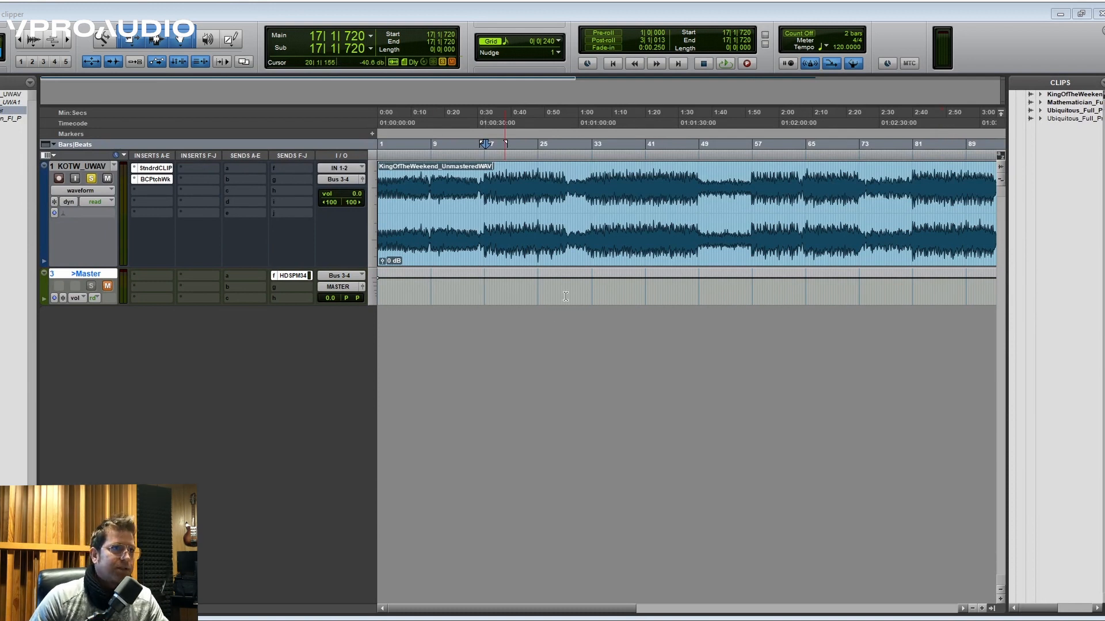
# - Place the playback start at about bar 17 in the KOTW_UWAV track's clip and show the whole song in the timeline
pyautogui.click(490, 17)
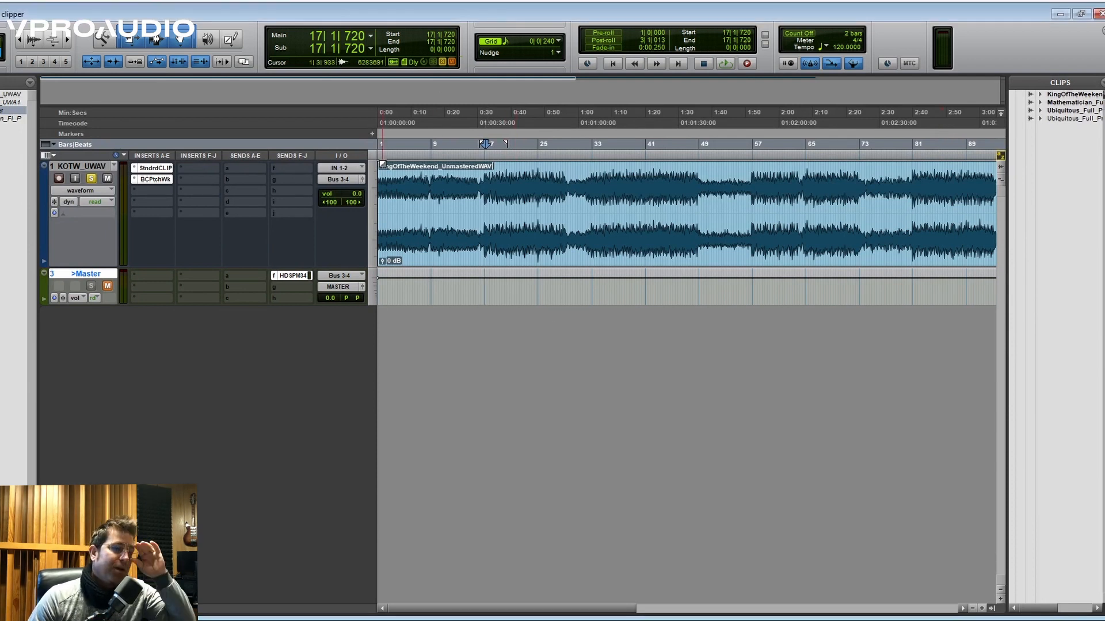
pyautogui.click(487, 196)
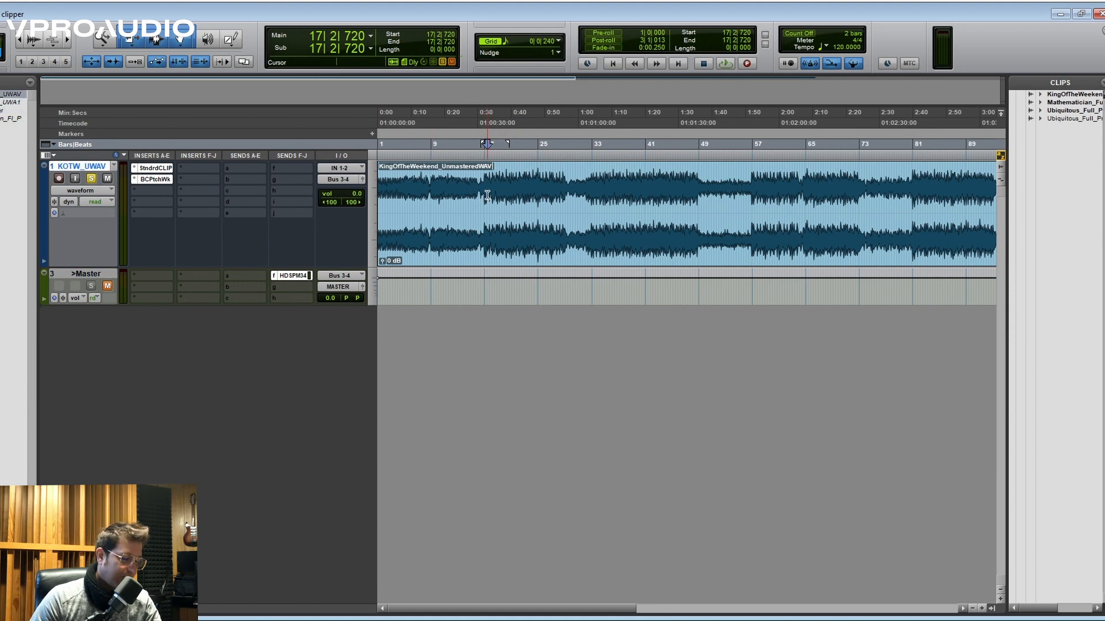
pyautogui.press('r')
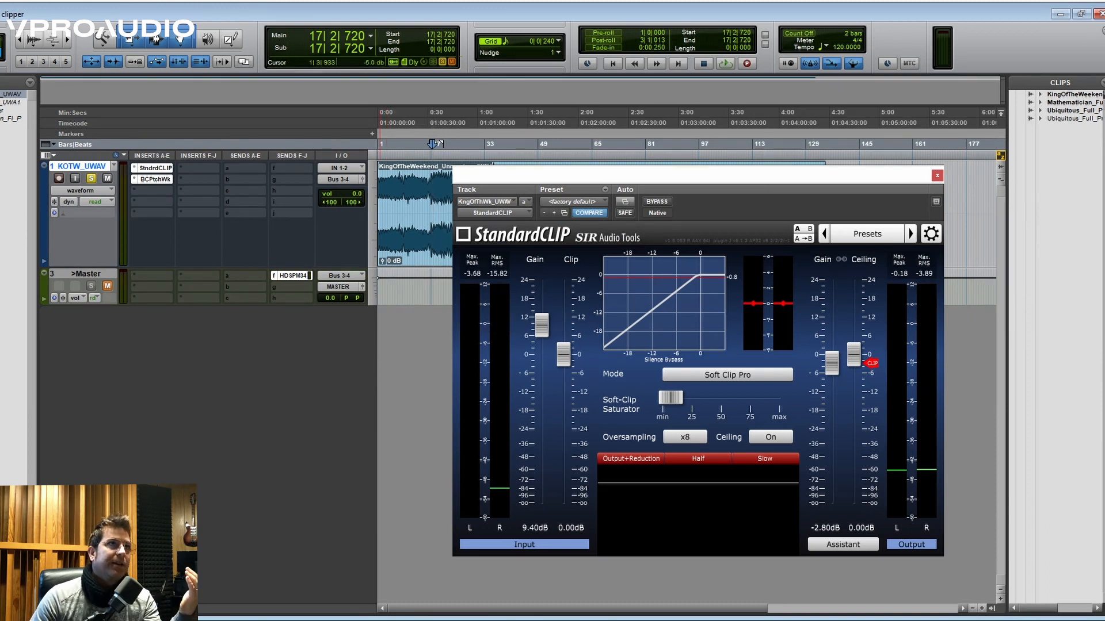
# - Check the output level setting in FabFilter Pro-L 2 and clear the limiter and StandardCLIP windows from the Edit window
pyautogui.moveTo(337, 0); pyautogui.dragTo(316, 179)
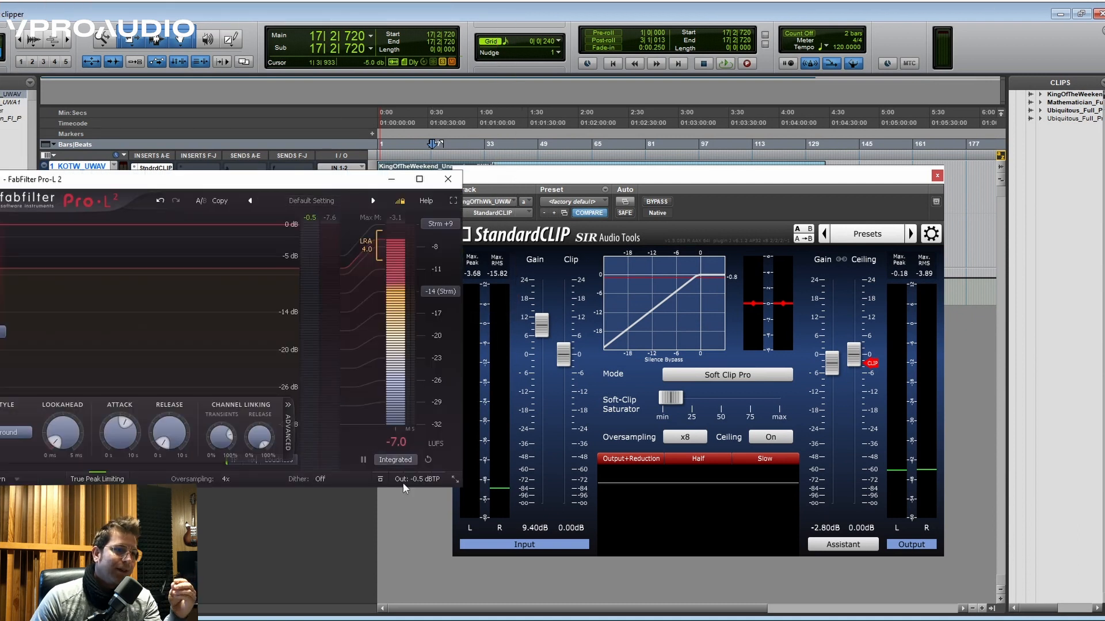
pyautogui.moveTo(423, 481)
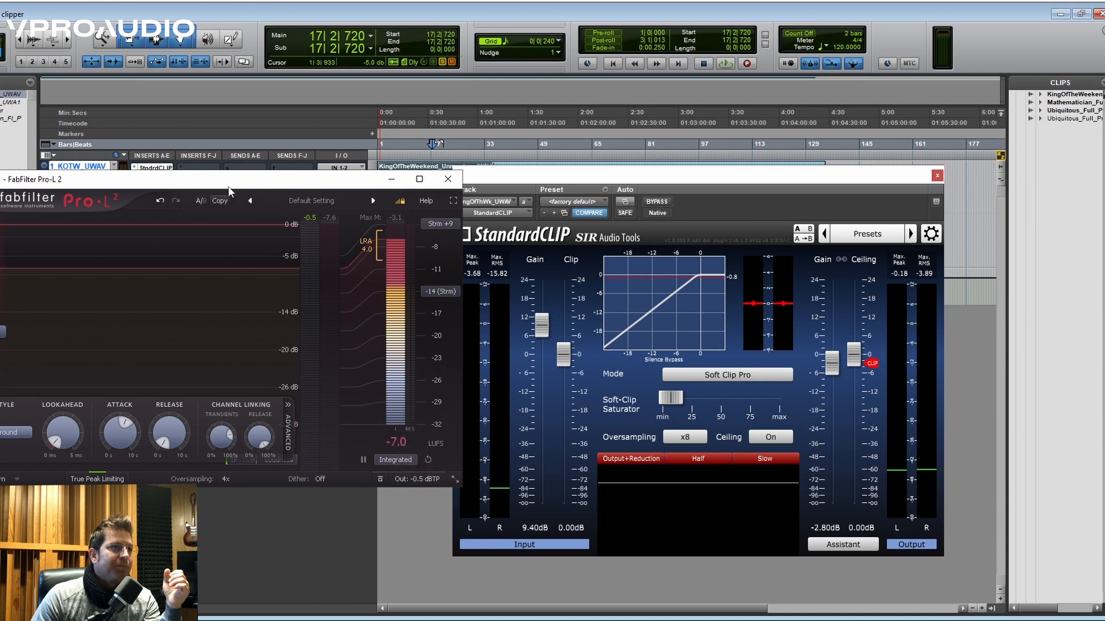
pyautogui.moveTo(233, 180); pyautogui.dragTo(391, 0)
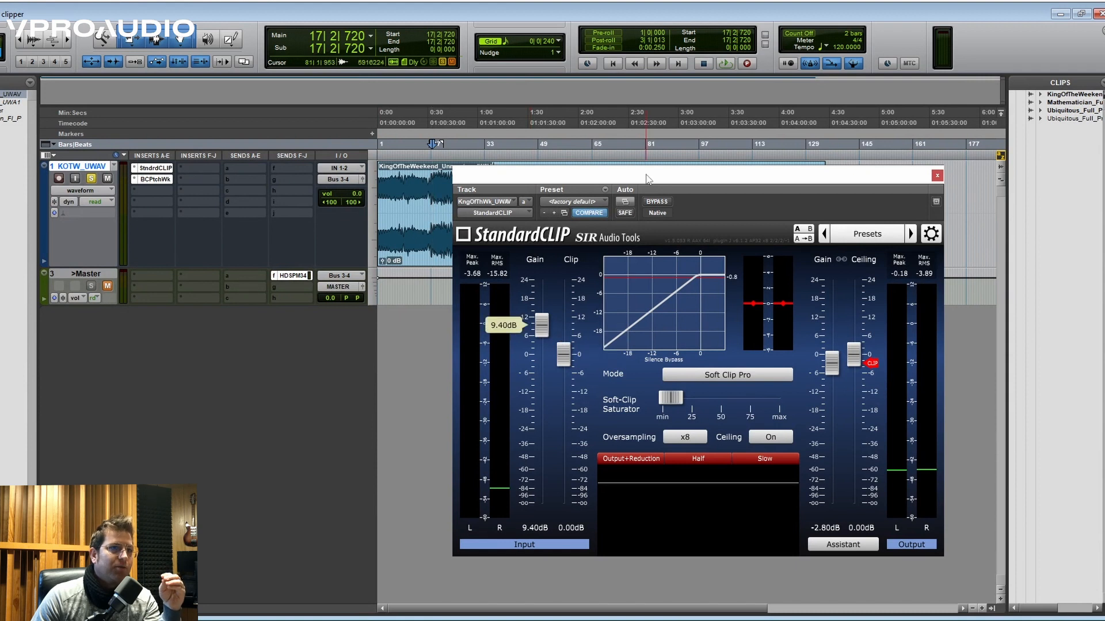
pyautogui.moveTo(647, 174); pyautogui.dragTo(719, 0)
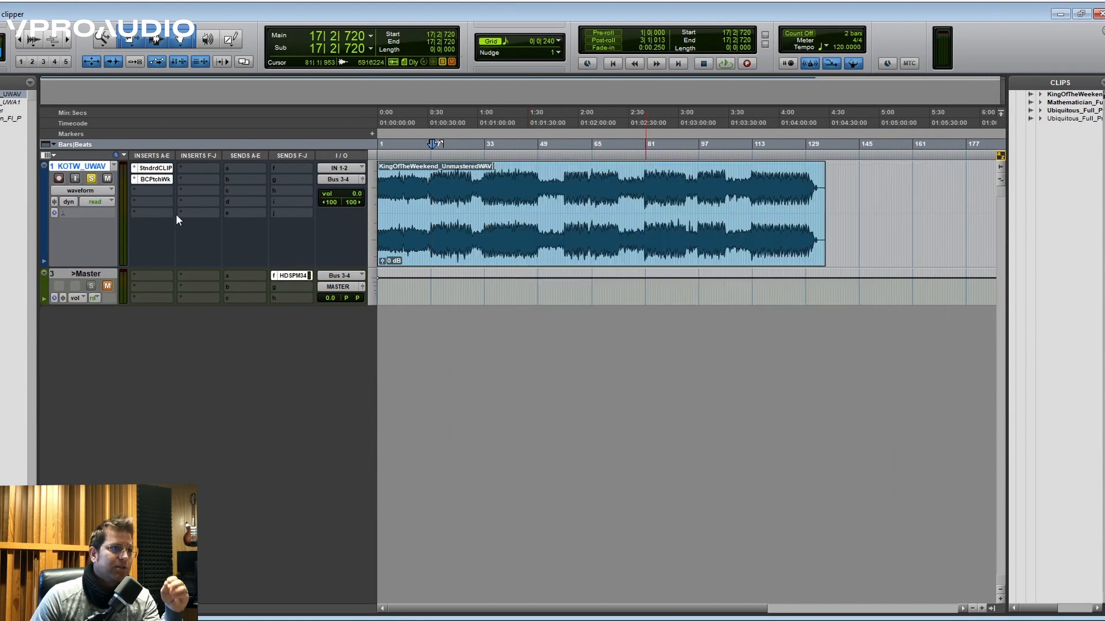
# - Bypass StandardCLIP on the KOTW_UWAV track and raise the FabFilter Pro-L 2 gain to +15.9 dB while the song plays
pyautogui.keyDown('ctrl'); pyautogui.click(162, 169); pyautogui.keyUp('ctrl')
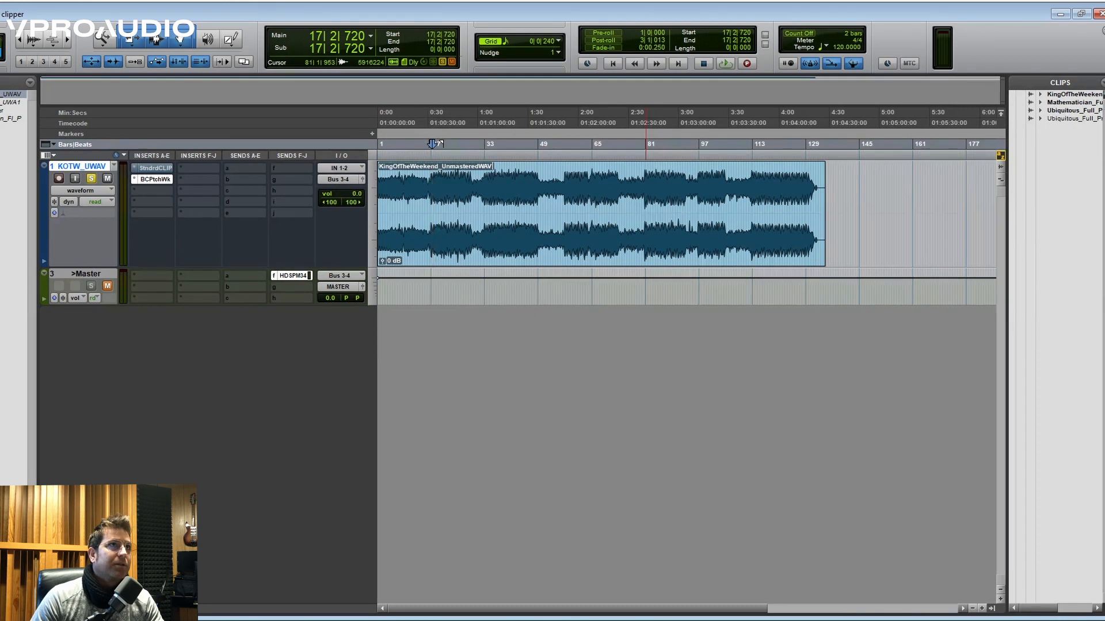
pyautogui.moveTo(368, 3); pyautogui.dragTo(524, 198)
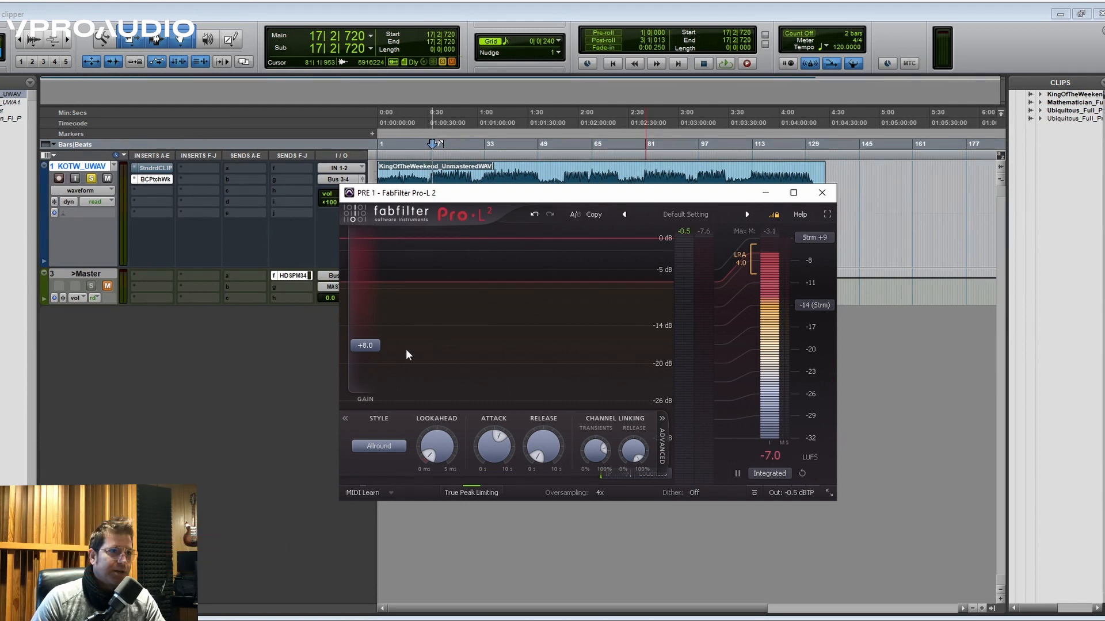
pyautogui.press('space')
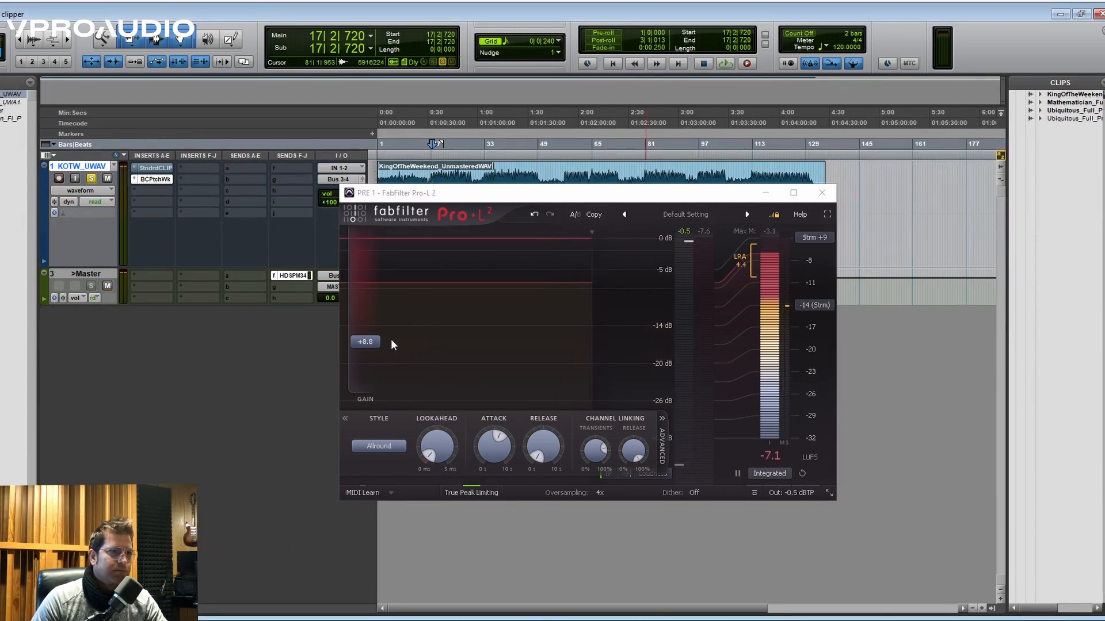
pyautogui.press('space')
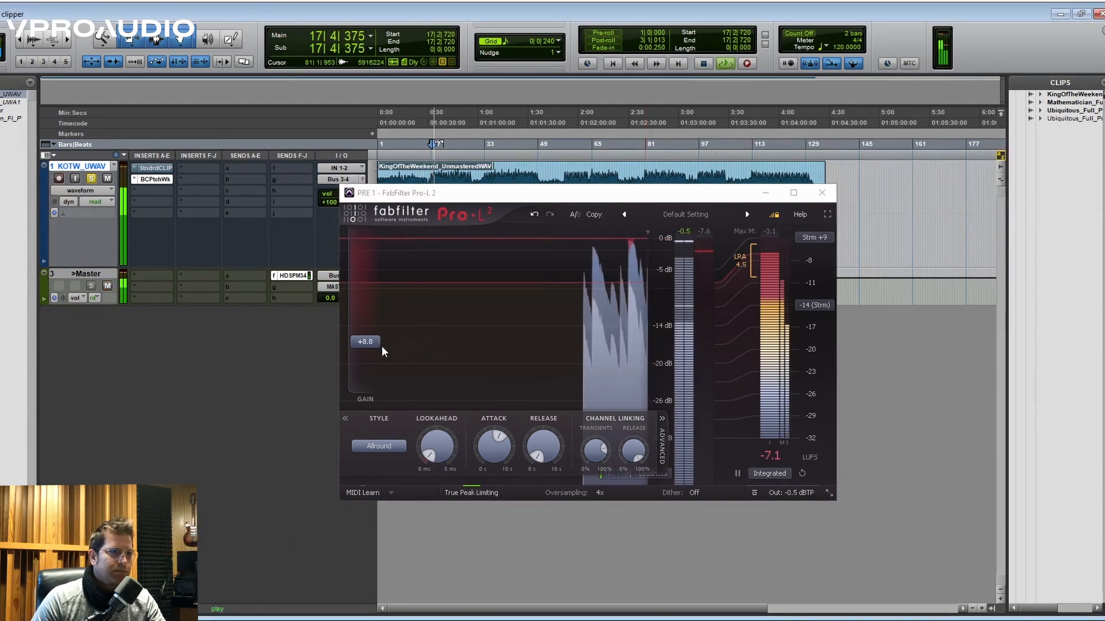
pyautogui.moveTo(374, 344); pyautogui.dragTo(371, 309)
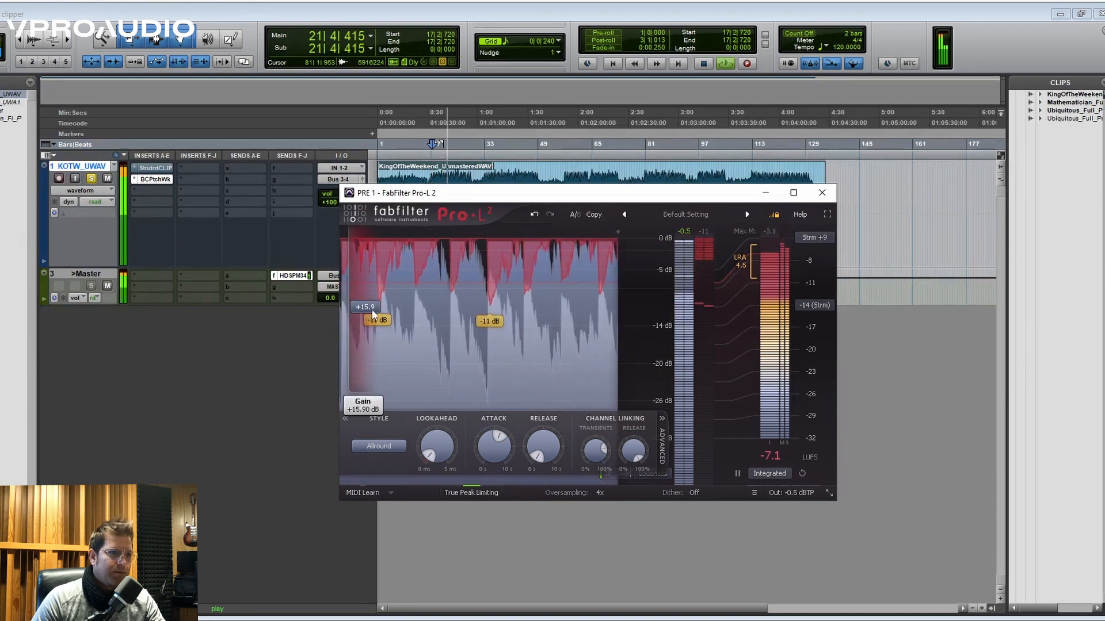
pyautogui.press('space')
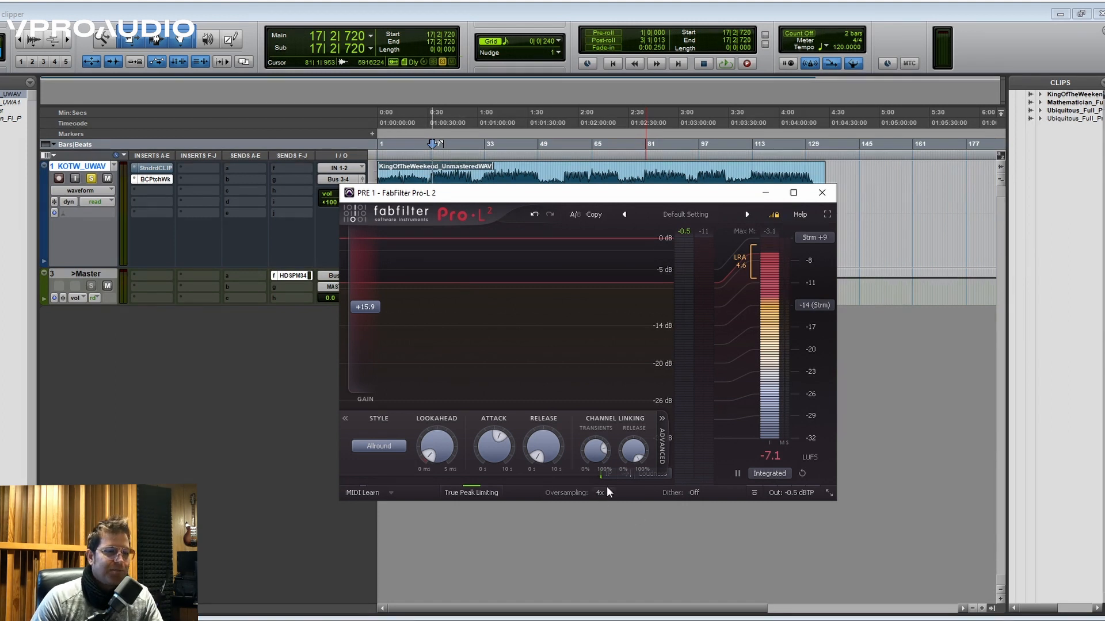
# - Replay the song through Pro-L 2, set its attack to 10000 ms, and check the attack and release settings
pyautogui.moveTo(361, 317)
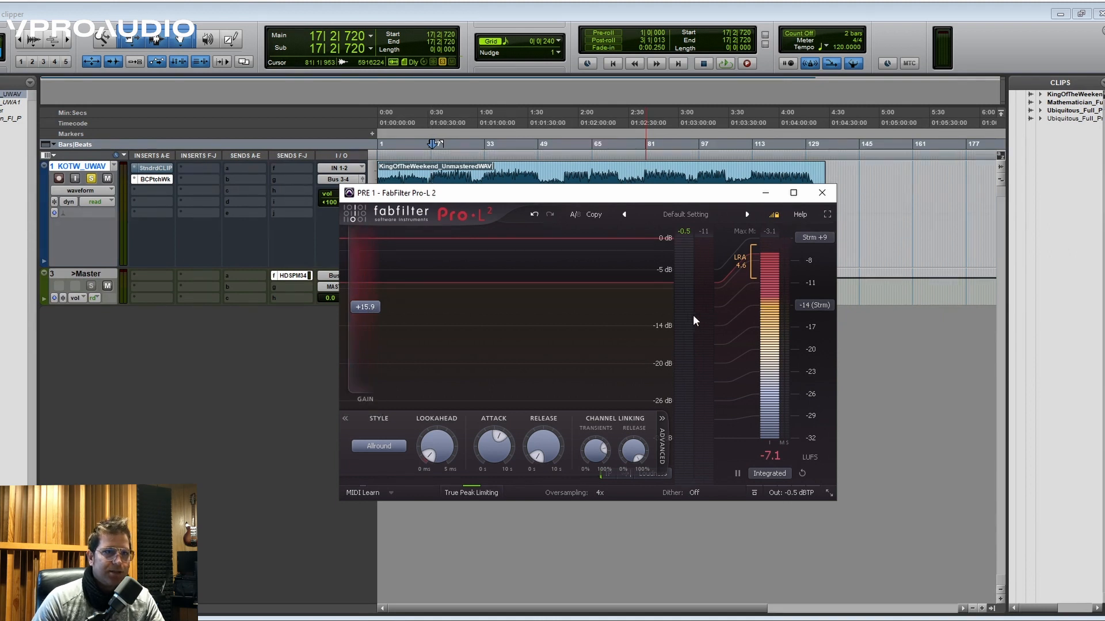
pyautogui.press('space')
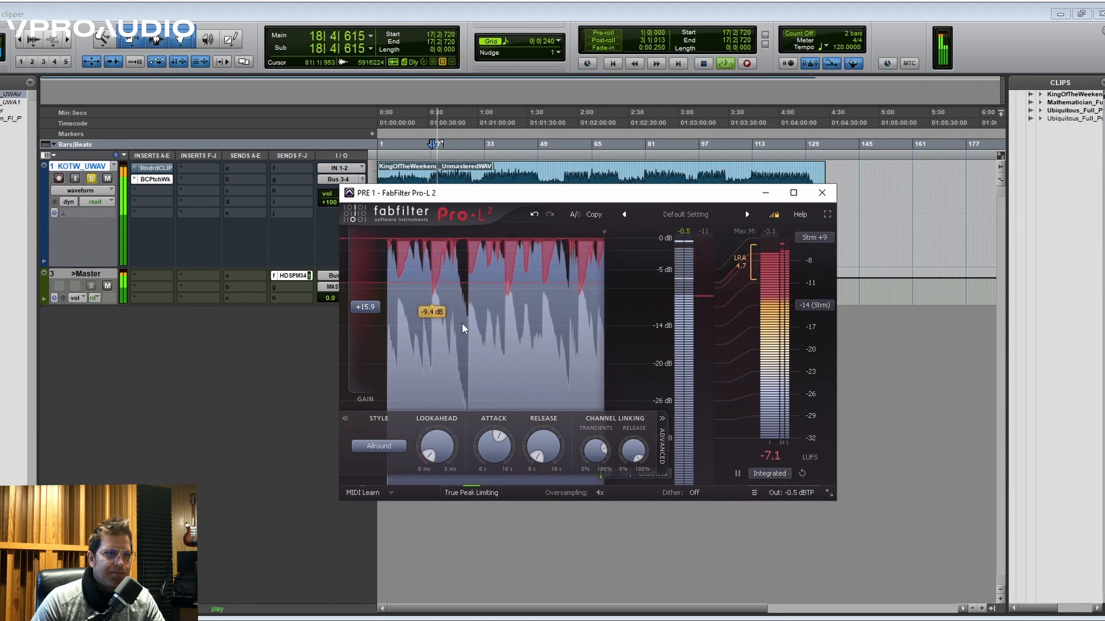
pyautogui.press('space')
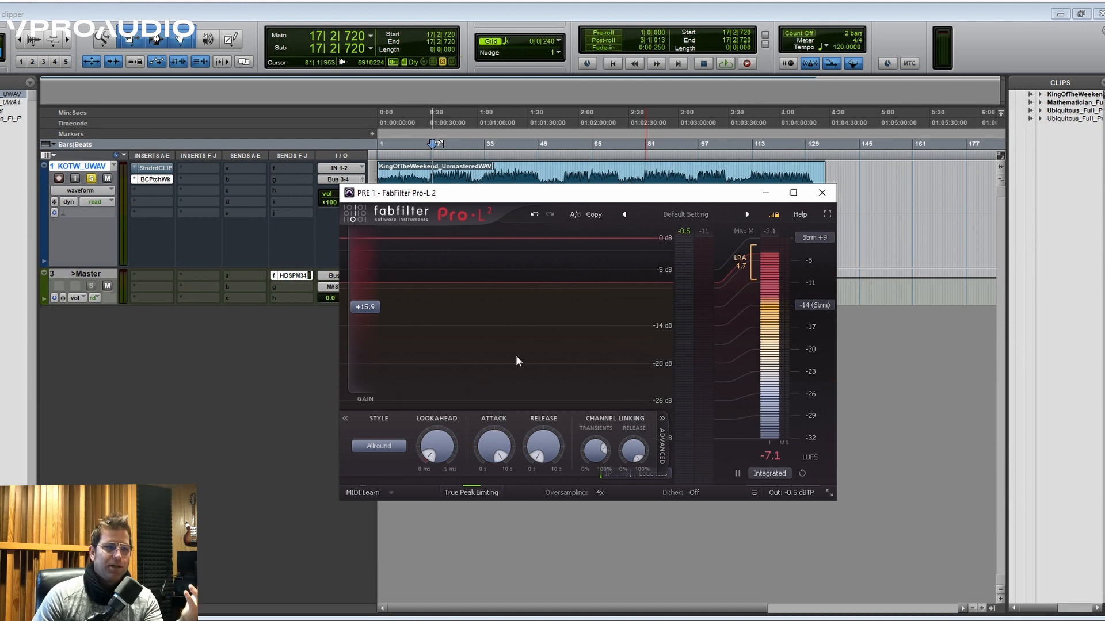
pyautogui.moveTo(492, 457)
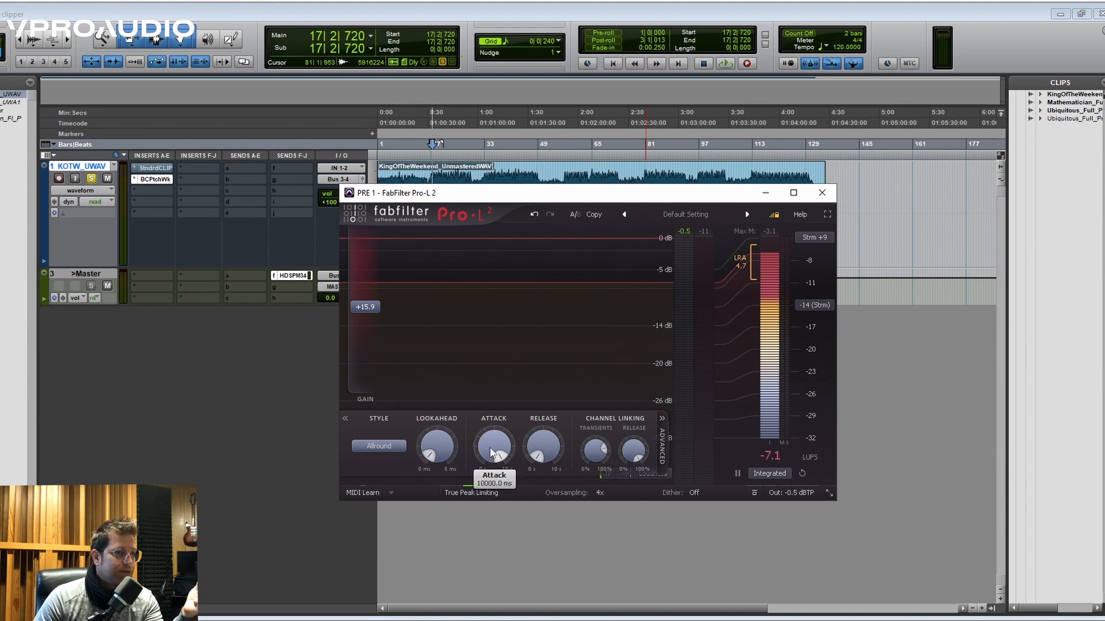
pyautogui.moveTo(542, 451)
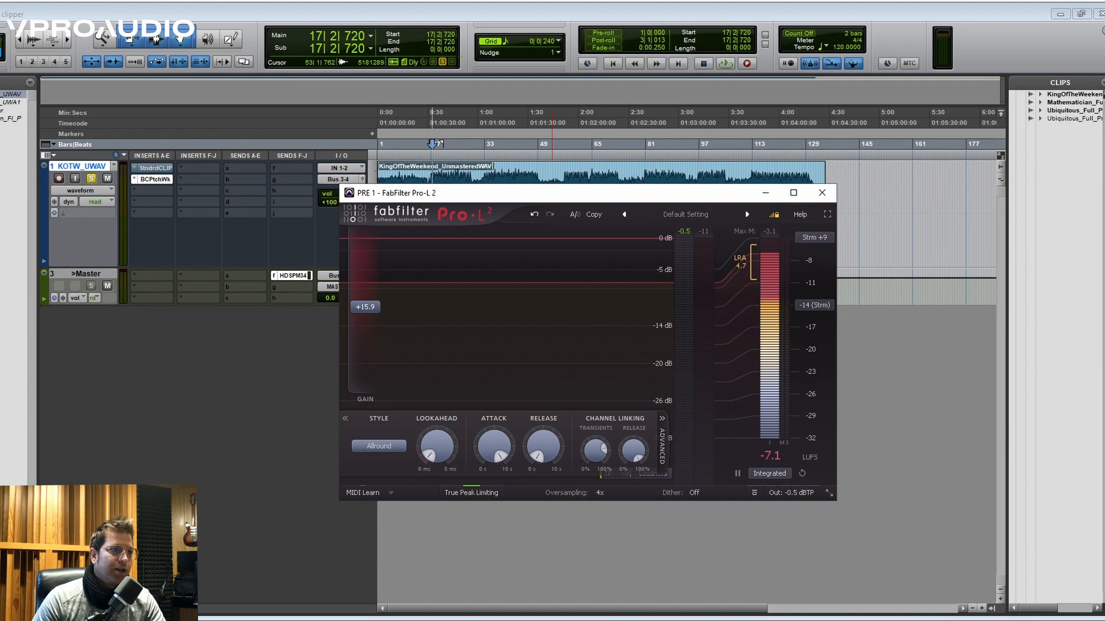
# - Re-enable StandardCLIP on the KOTW_UWAV track and lower the Pro-L 2 gain to +7.9 dB, making room beside the limiter
pyautogui.click(158, 168)
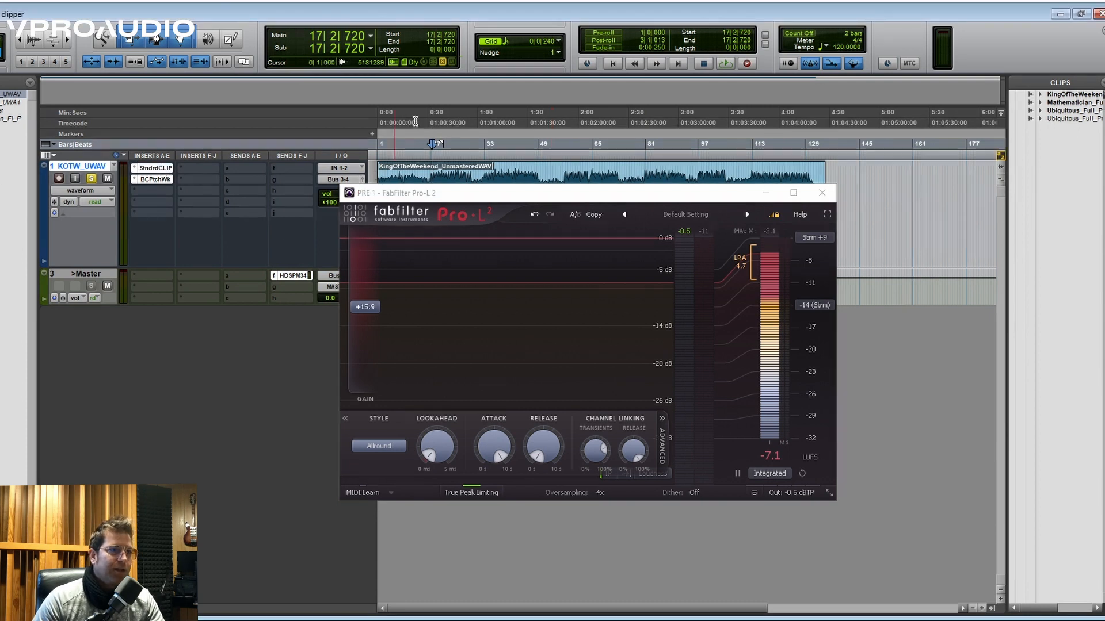
pyautogui.moveTo(378, 333); pyautogui.dragTo(377, 354)
pyautogui.moveTo(439, 195); pyautogui.dragTo(207, 214)
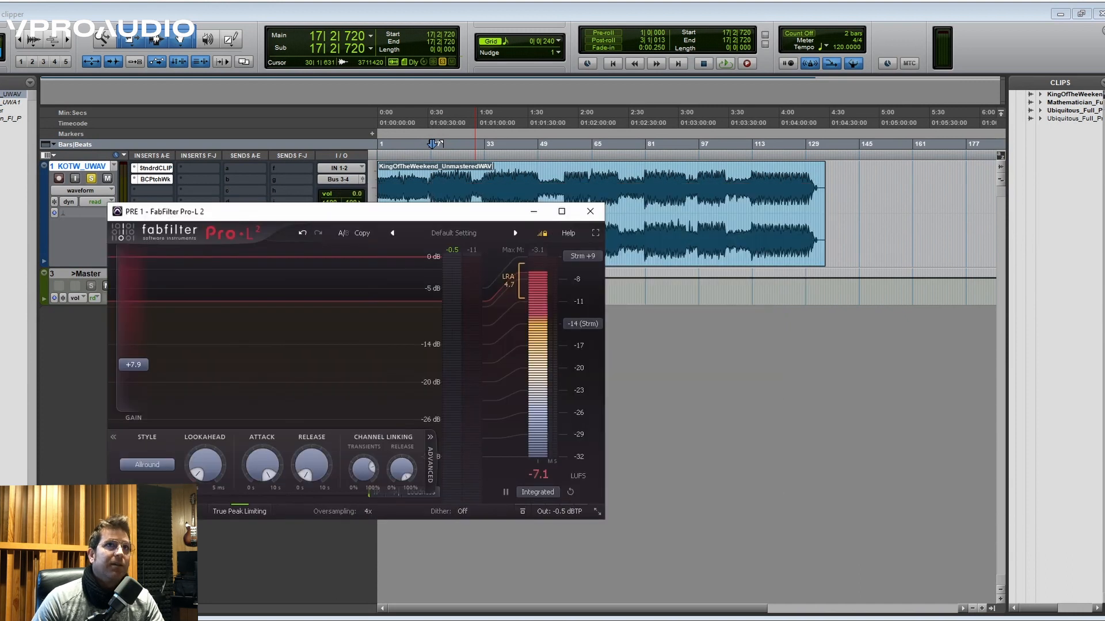
# - Open StandardCLIP on the KOTW_UWAV track and reset its input and output gain to 0.00 dB
pyautogui.click(155, 168)
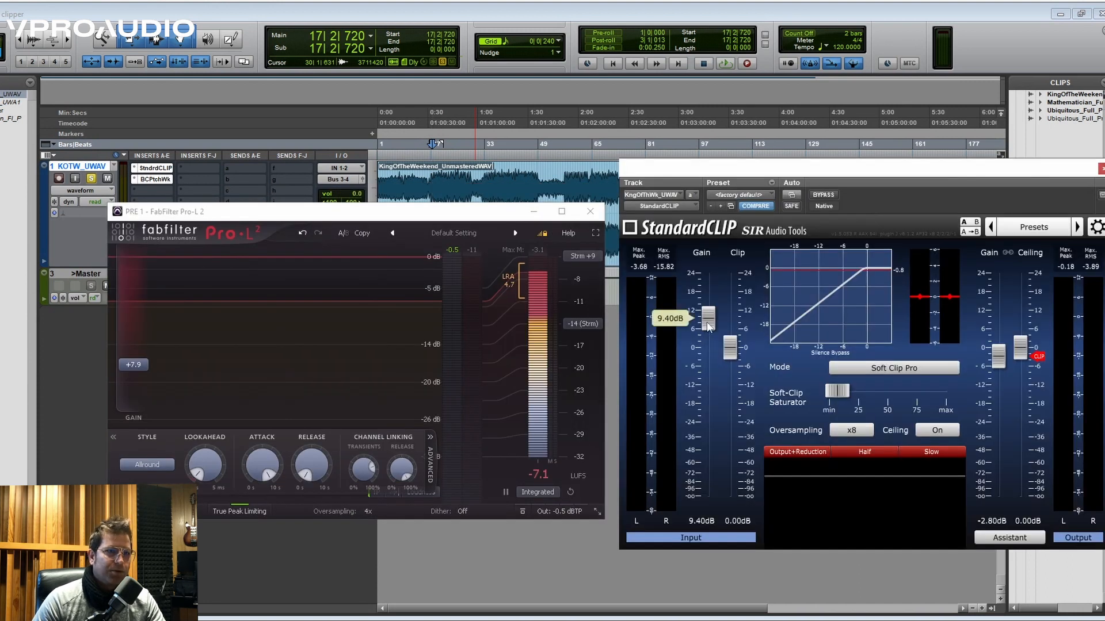
pyautogui.keyDown('alt'); pyautogui.click(709, 326); pyautogui.keyUp('alt')
pyautogui.keyDown('alt'); pyautogui.click(998, 355); pyautogui.keyUp('alt')
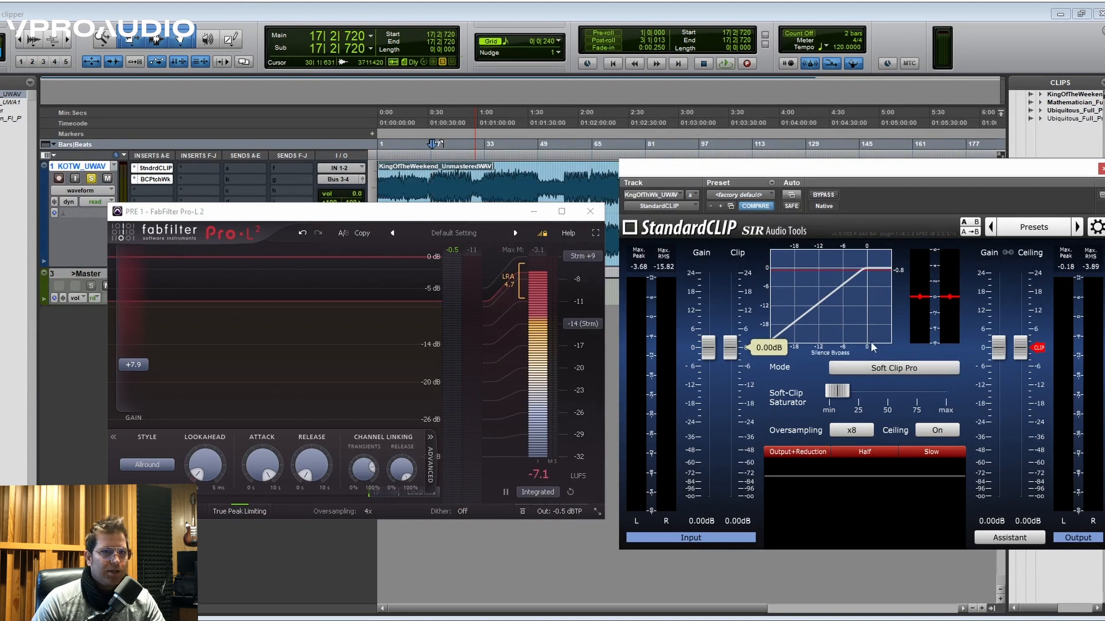
# - Raise the Soft-Clip Saturator to 31% and ease it back to about halfway between min and 25
pyautogui.moveTo(837, 392); pyautogui.dragTo(872, 372)
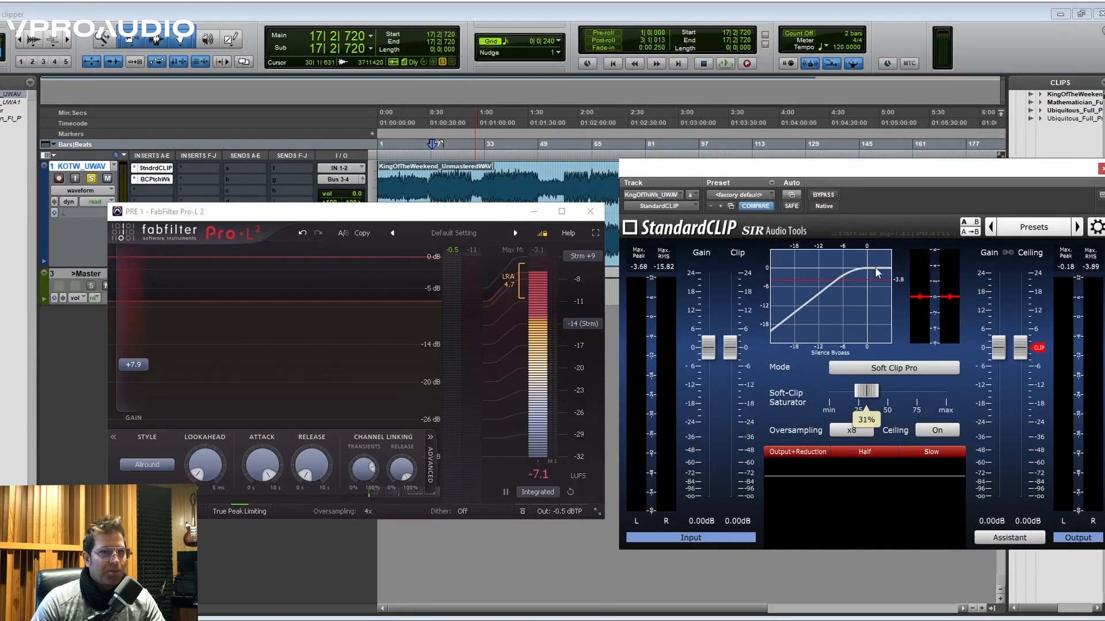
pyautogui.moveTo(866, 391)
pyautogui.mouseDown()
pyautogui.moveTo(781, 415)
pyautogui.moveTo(832, 407)
pyautogui.moveTo(854, 389)
pyautogui.mouseUp()
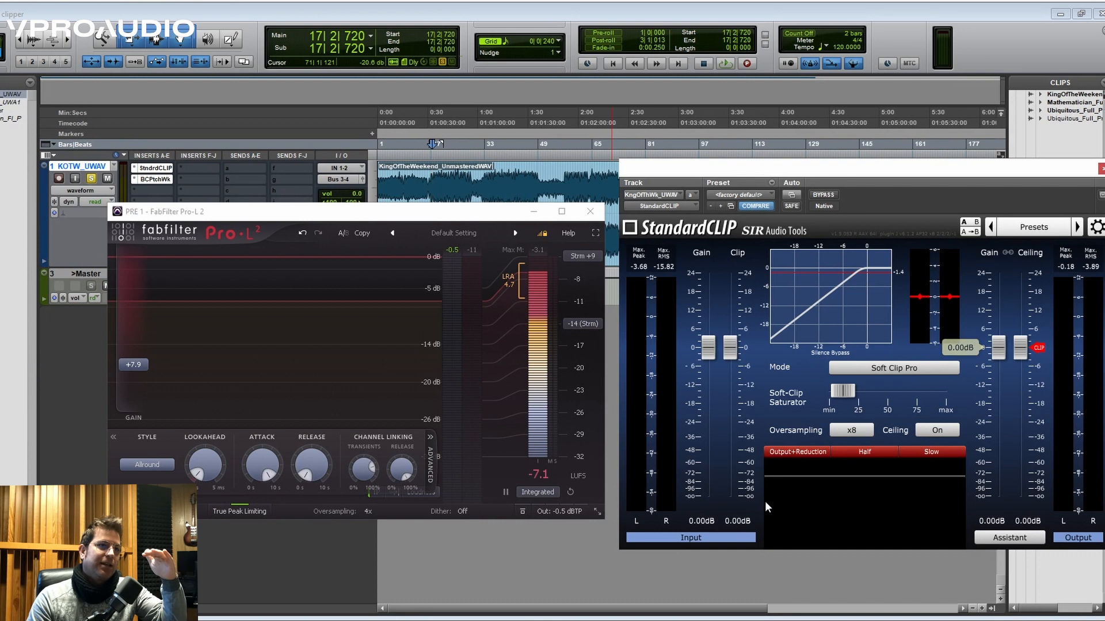
# - Play the song and set StandardCLIP's input gain to 4.80 dB and its output gain to -3.20 dB
pyautogui.press('space')
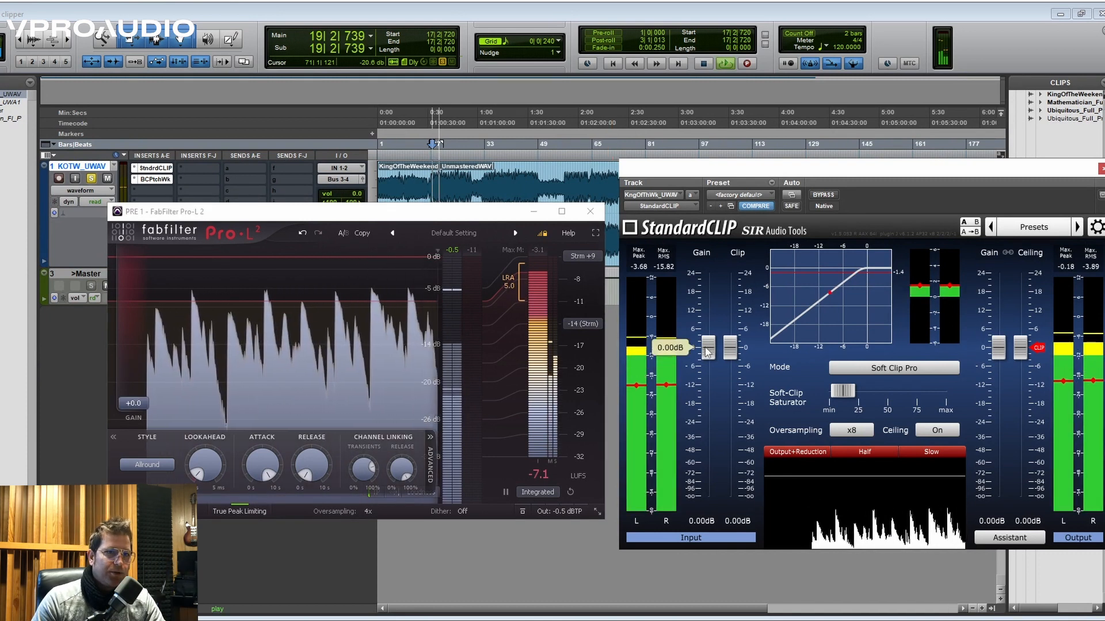
pyautogui.moveTo(709, 352); pyautogui.dragTo(709, 339)
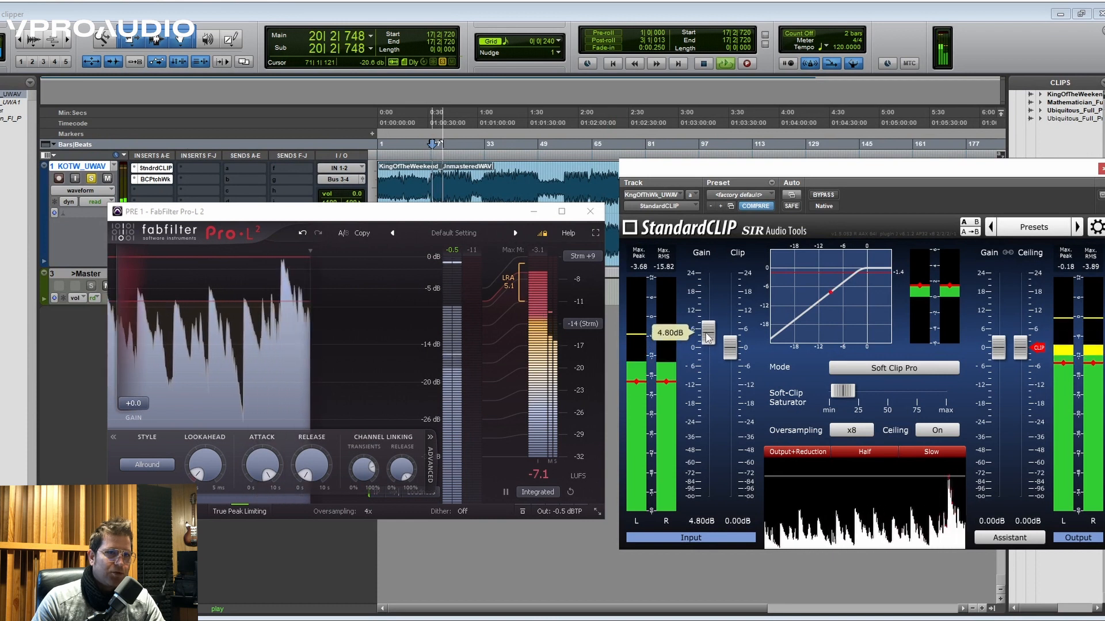
pyautogui.moveTo(1005, 350); pyautogui.dragTo(1005, 360)
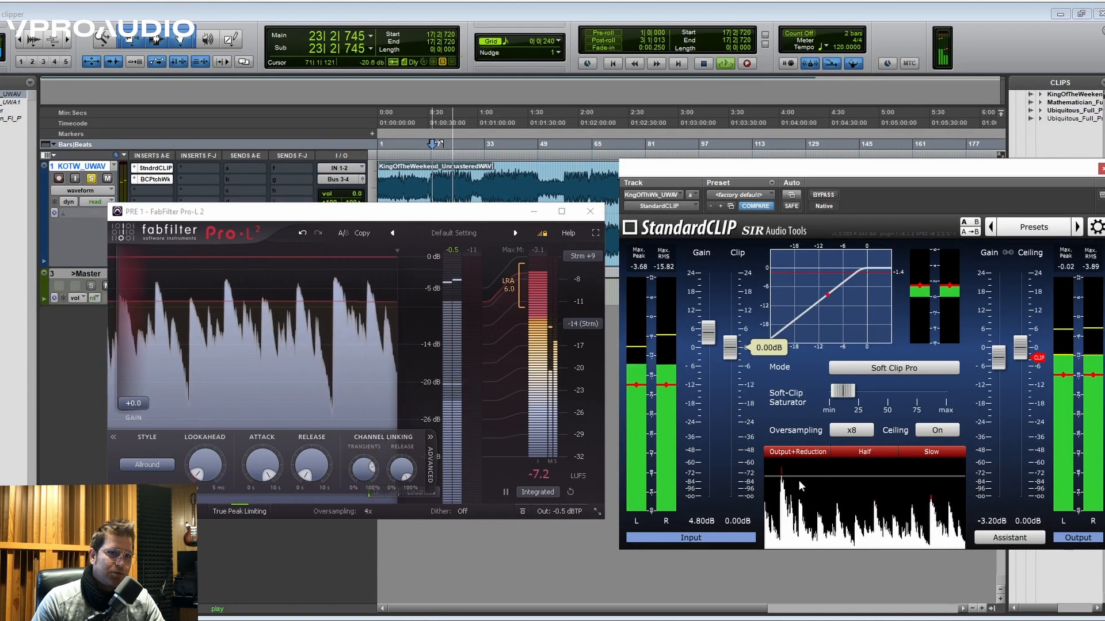
# - Raise StandardCLIP's input gain to 8.00 dB and further to 9.40 dB while replaying the song from bar 17
pyautogui.moveTo(708, 333); pyautogui.dragTo(699, 324)
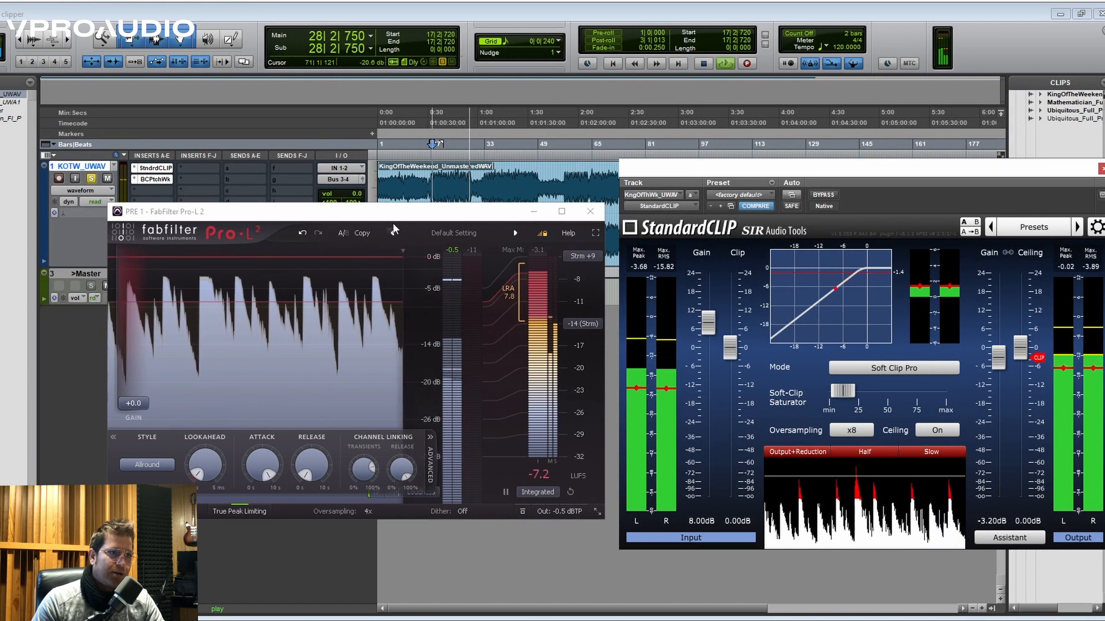
pyautogui.press('space')
pyautogui.press('space')
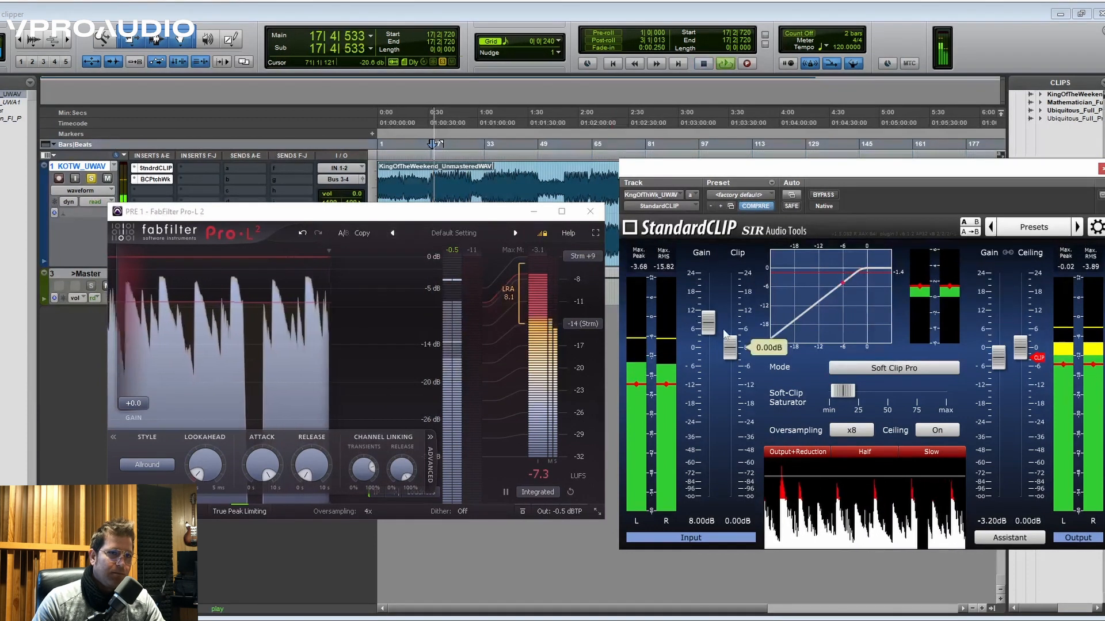
pyautogui.moveTo(713, 328); pyautogui.dragTo(712, 323)
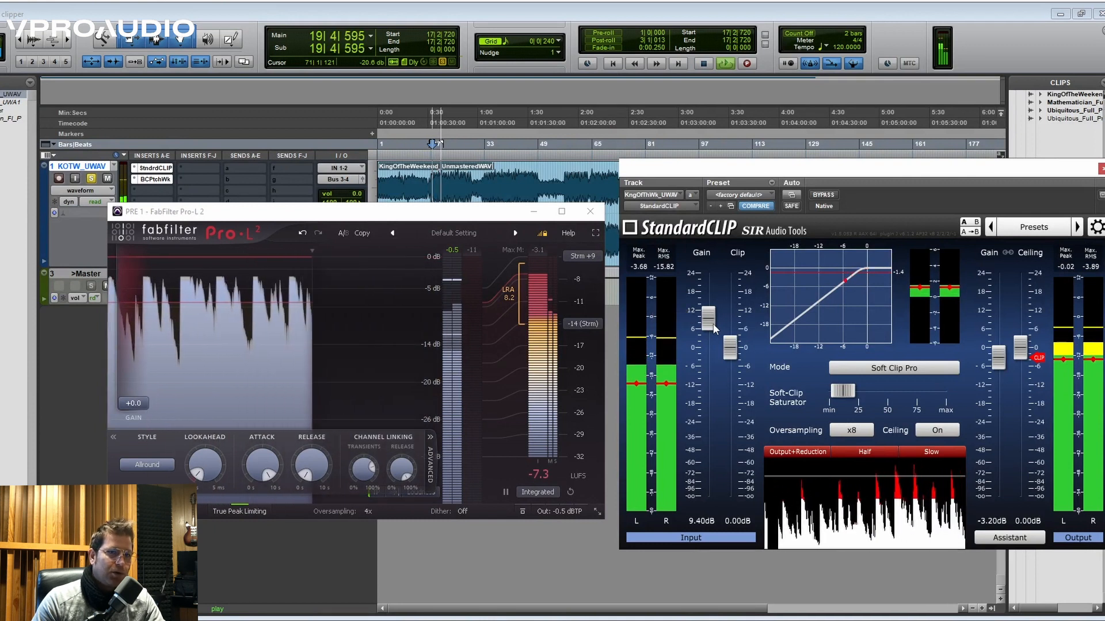
pyautogui.press('space')
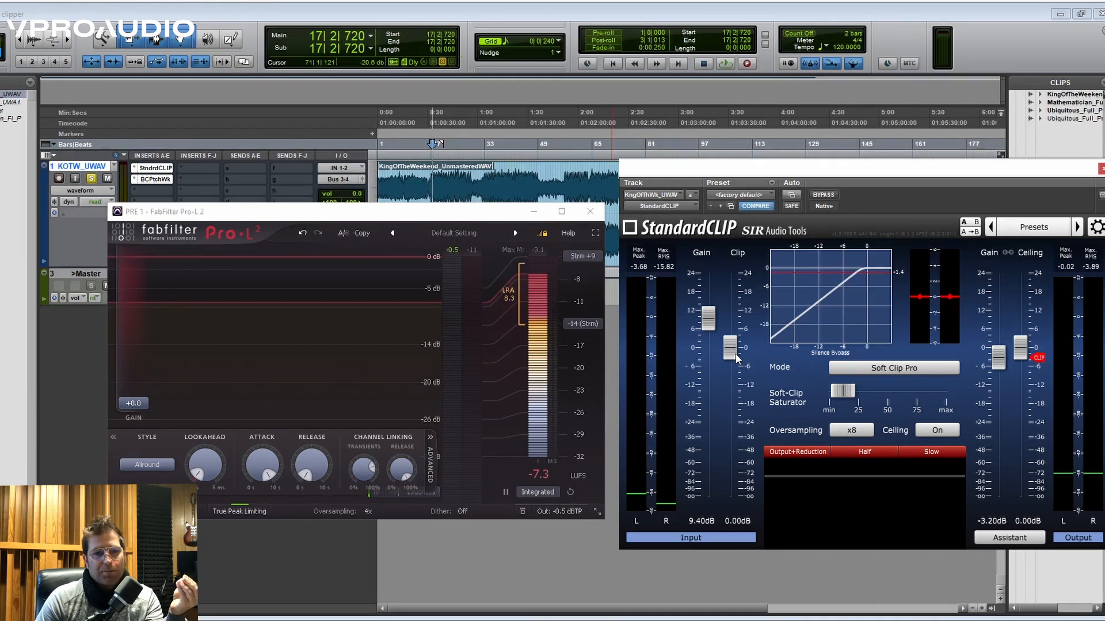
# - Review the oversampling factors available in StandardCLIP without changing the x8 setting
pyautogui.click(846, 430)
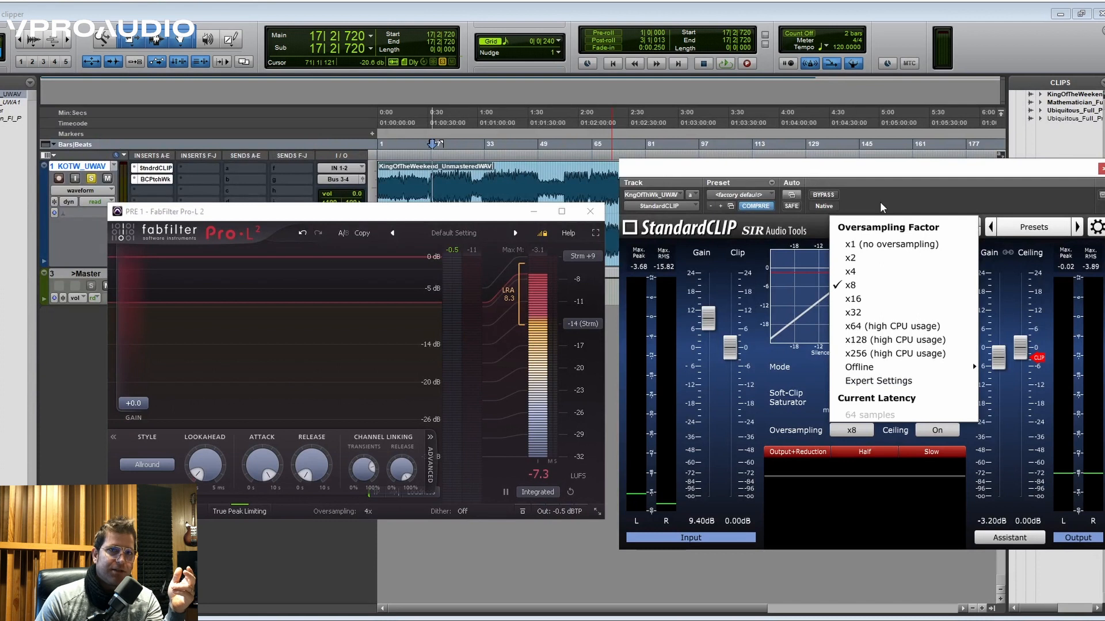
pyautogui.click(850, 432)
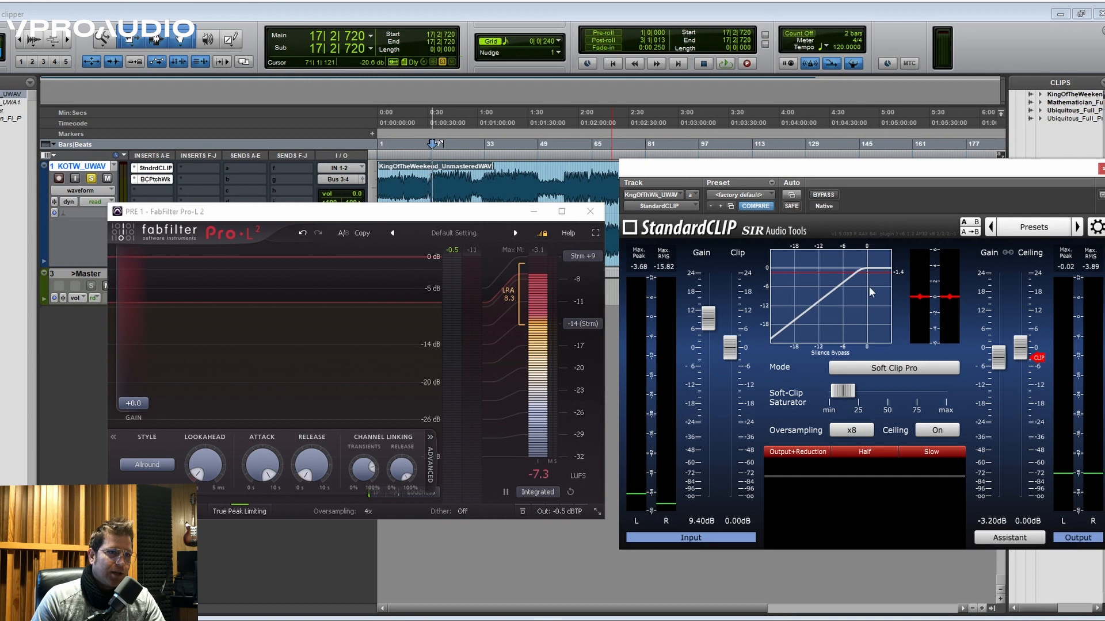
# - Set StandardCLIP's output gain to -0.80 dB and compare the playing song with the clipper active and bypassed
pyautogui.press('space')
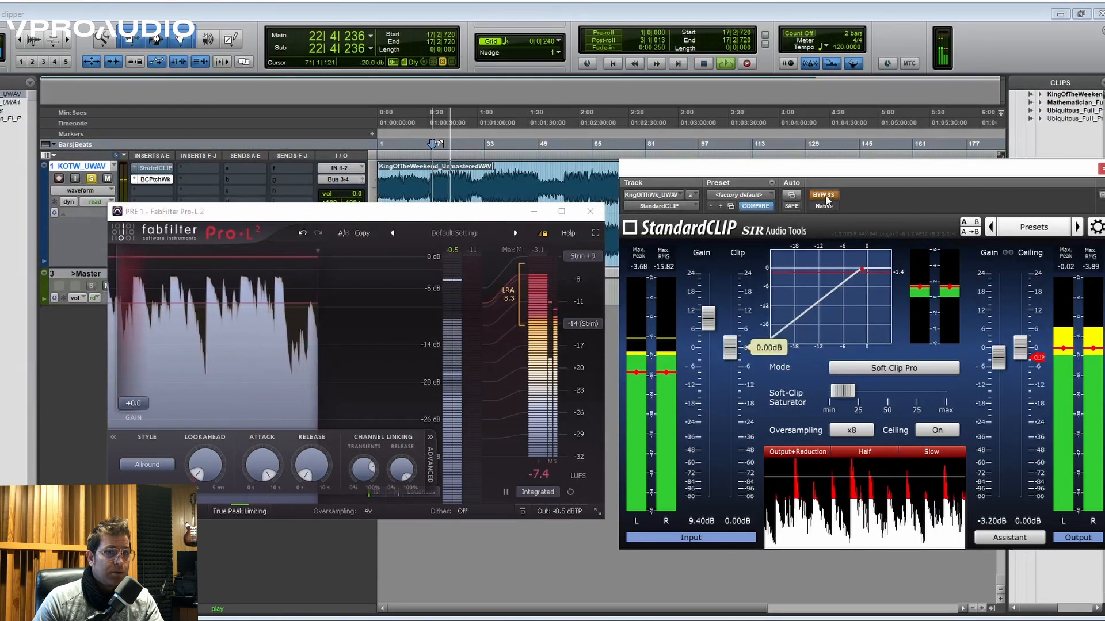
pyautogui.press('space')
pyautogui.moveTo(1000, 351); pyautogui.dragTo(1000, 344)
pyautogui.press('space')
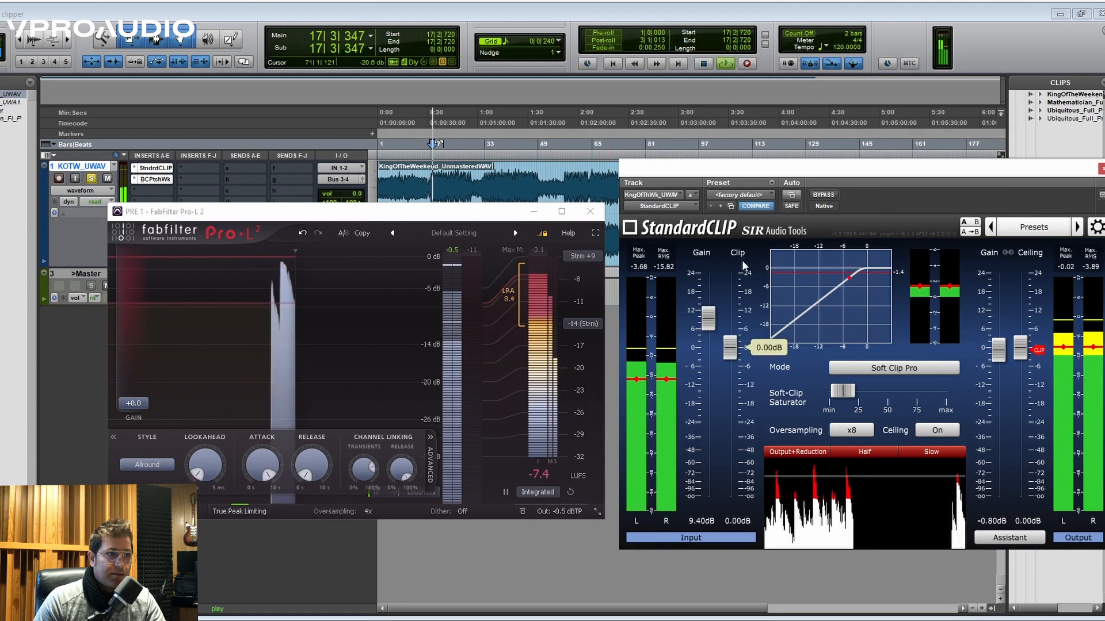
pyautogui.click(823, 194)
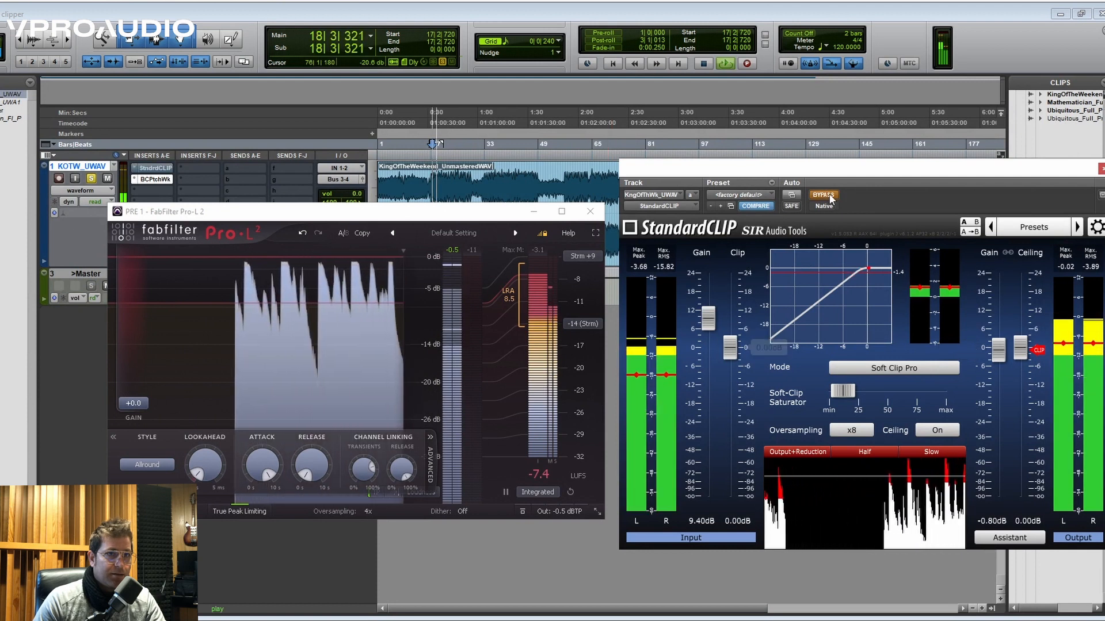
# - Set StandardCLIP's output gain to -2.00 dB and compare the playing song with the clipper active and bypassed
pyautogui.moveTo(999, 350); pyautogui.dragTo(998, 354)
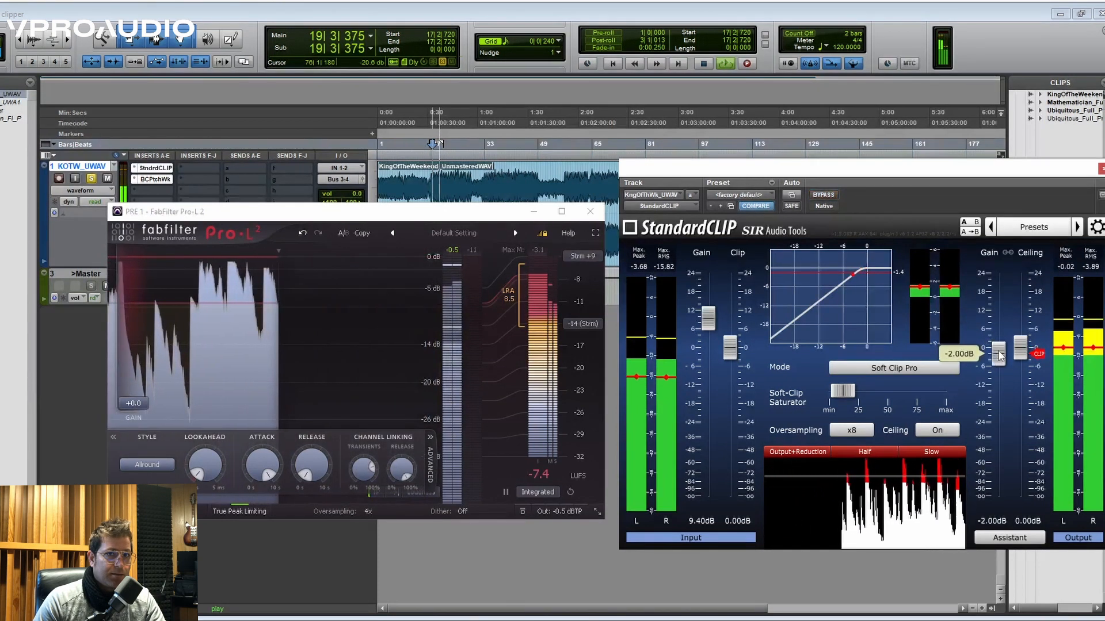
pyautogui.click(811, 193)
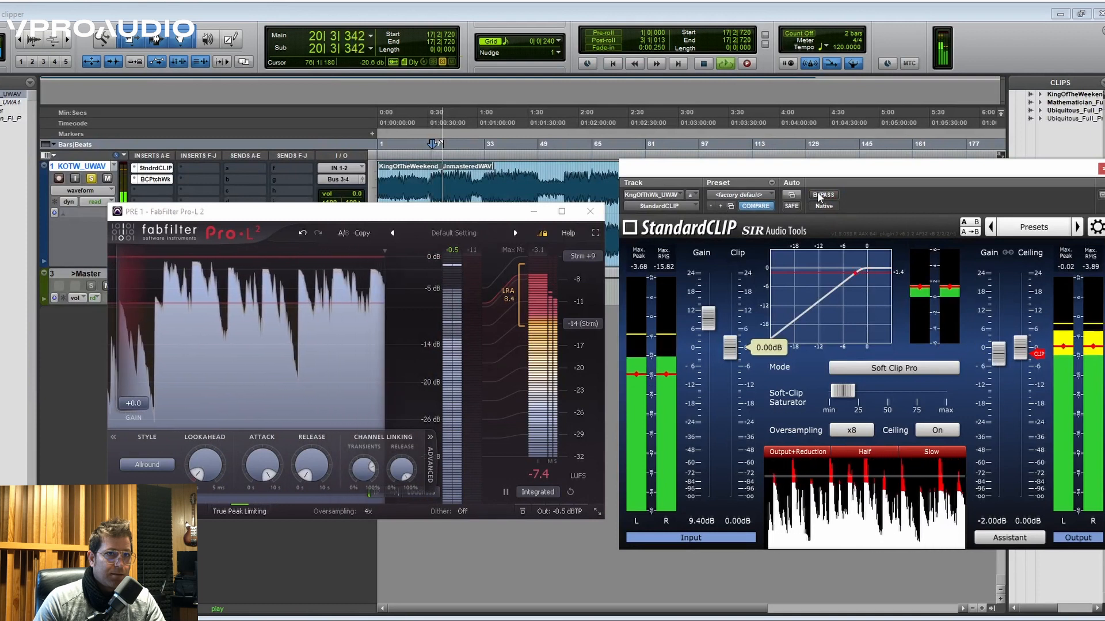
pyautogui.click(823, 195)
# - Set StandardCLIP's output gain to -9.60 dB and replay the song, switching the clipper's bypass on and off to compare
pyautogui.moveTo(999, 351); pyautogui.dragTo(1000, 386)
pyautogui.press('space')
pyautogui.press('space')
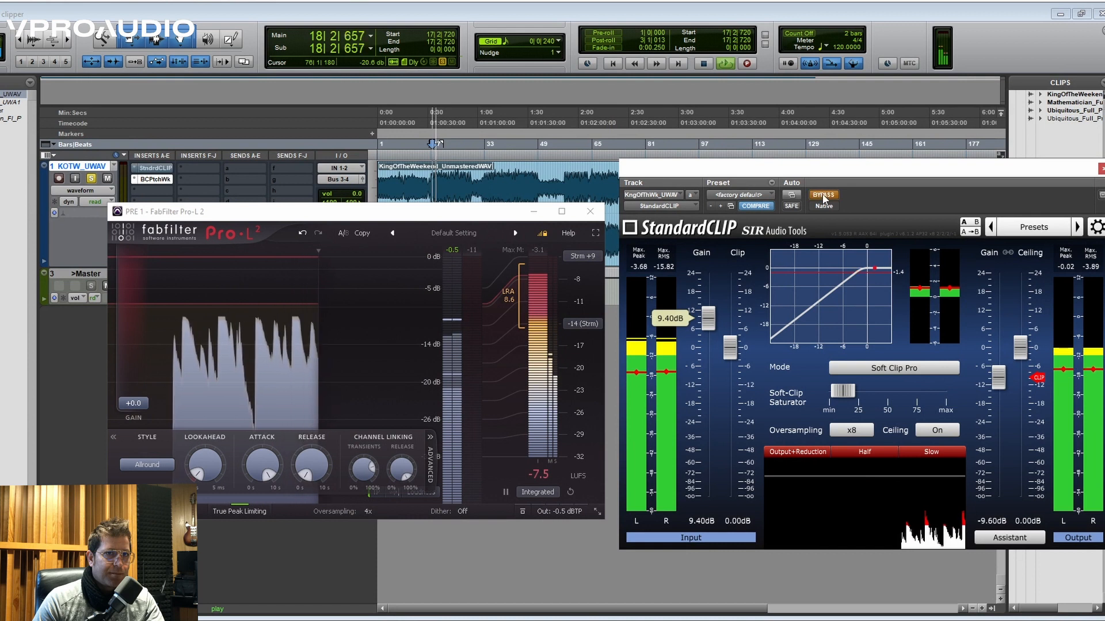
pyautogui.click(823, 196)
pyautogui.click(823, 196)
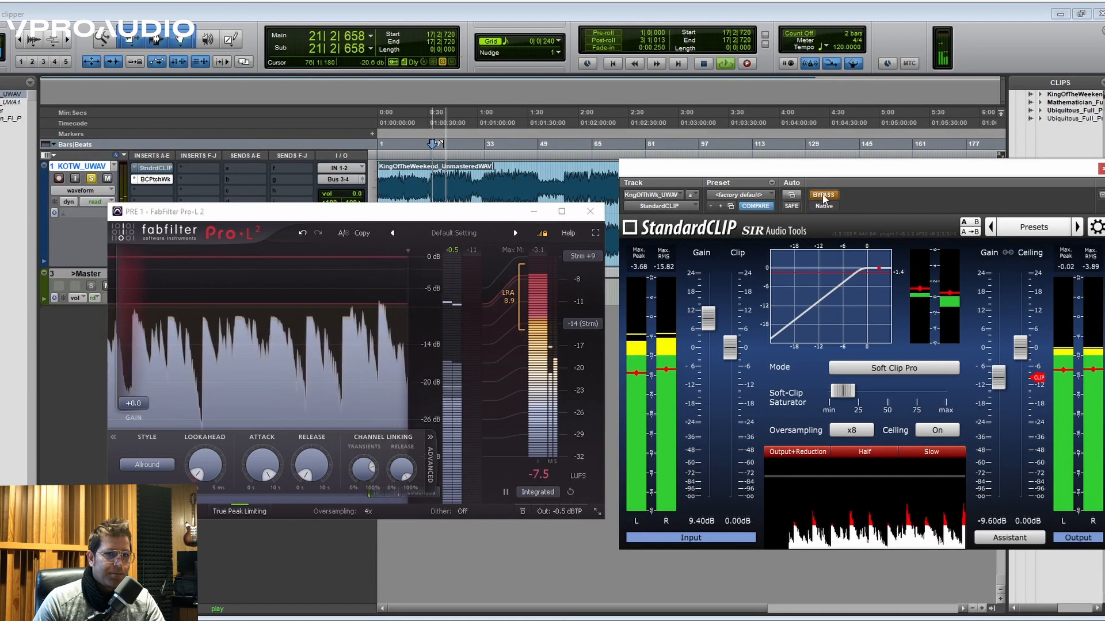
pyautogui.click(823, 195)
pyautogui.click(823, 196)
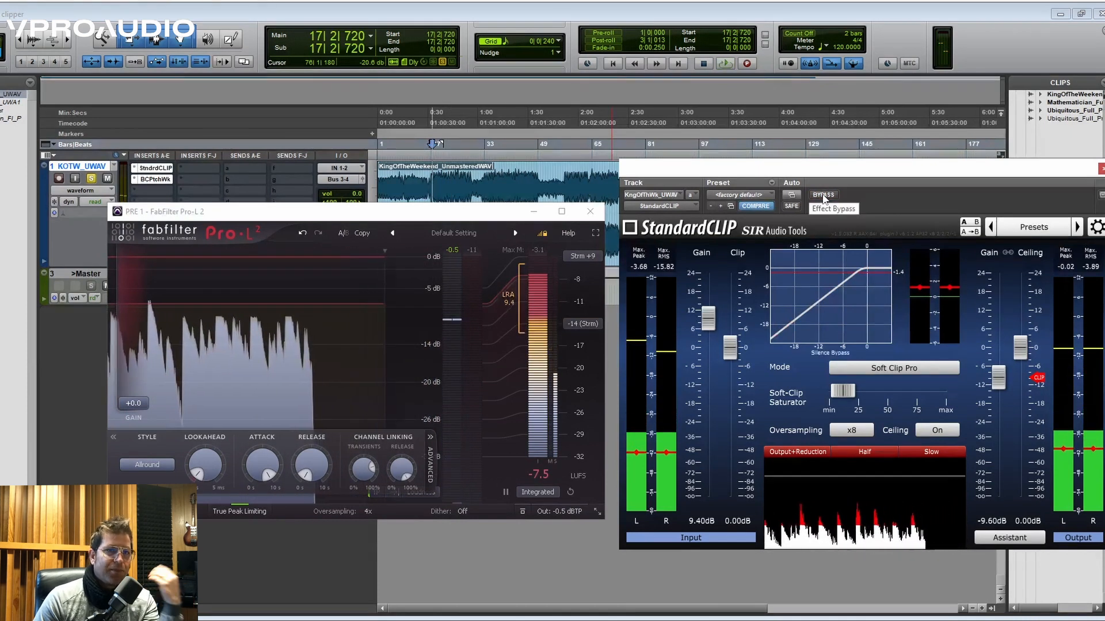
pyautogui.press('space')
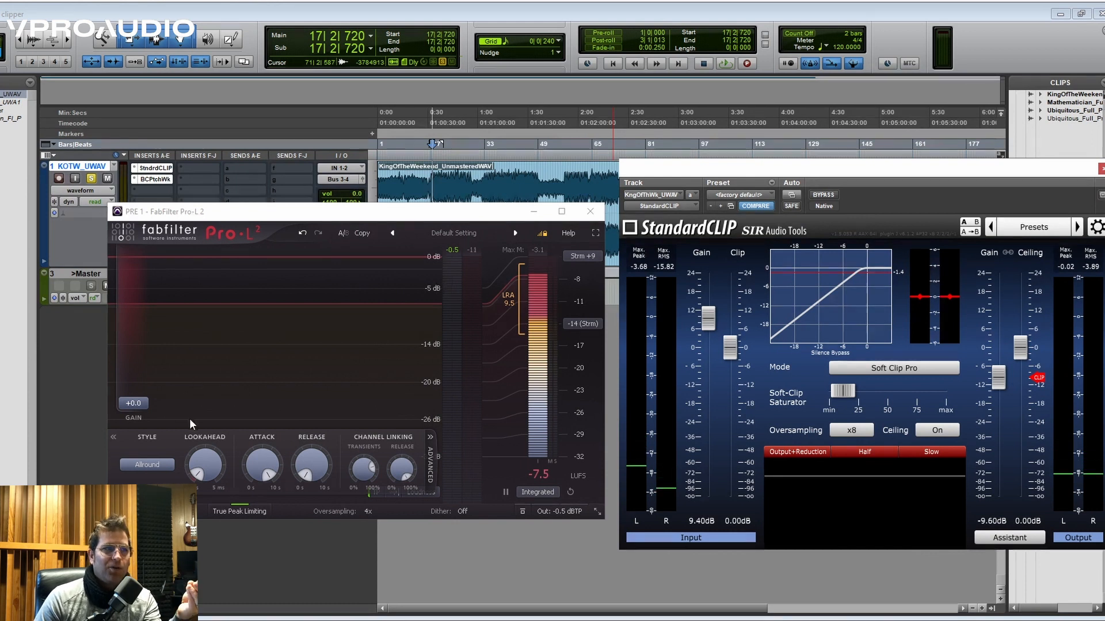
# - Try Pro-L 2's attack time at 5420.8 ms and restore its former setting
pyautogui.moveTo(254, 470)
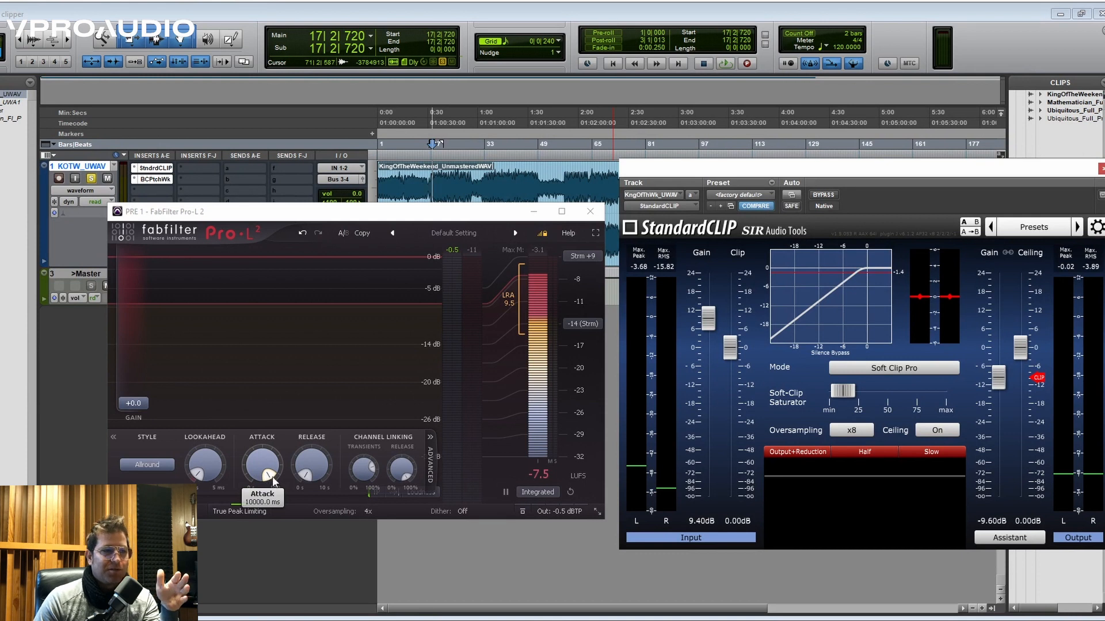
pyautogui.moveTo(266, 473); pyautogui.dragTo(268, 466)
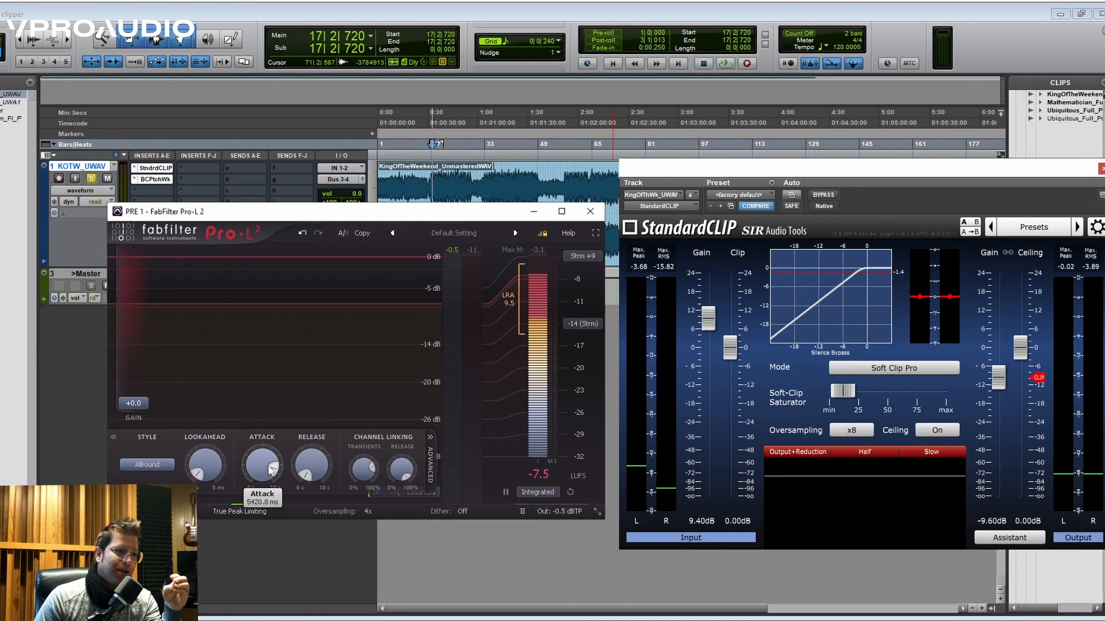
pyautogui.moveTo(269, 519); pyautogui.dragTo(271, 567)
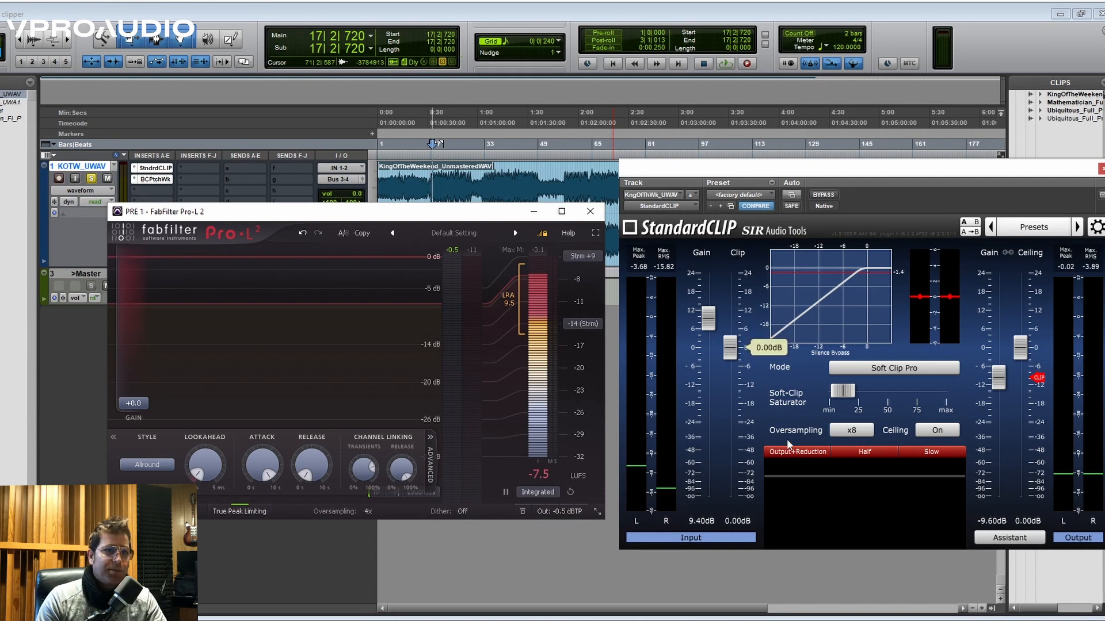
# - Replay the song through StandardCLIP, then bypass it and set Pro-L 2's gain to +10.4 dB with an output level of -8.6 dBTP
pyautogui.press('space')
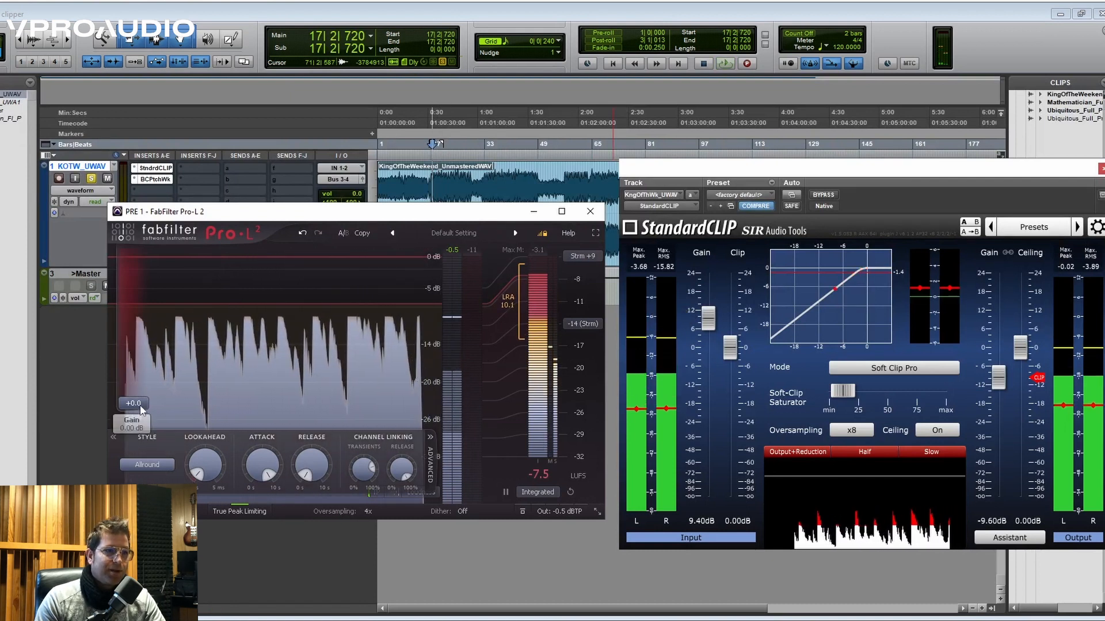
pyautogui.press('space')
pyautogui.keyDown('ctrl'); pyautogui.click(154, 168); pyautogui.keyUp('ctrl')
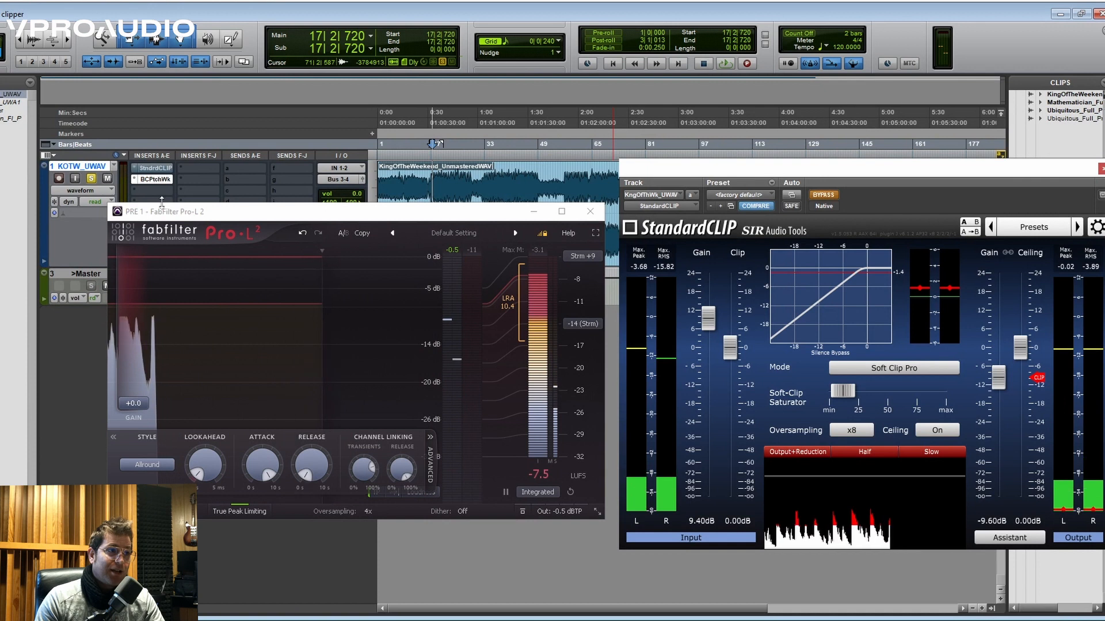
pyautogui.moveTo(140, 393); pyautogui.dragTo(140, 348)
pyautogui.press('space')
pyautogui.press('space')
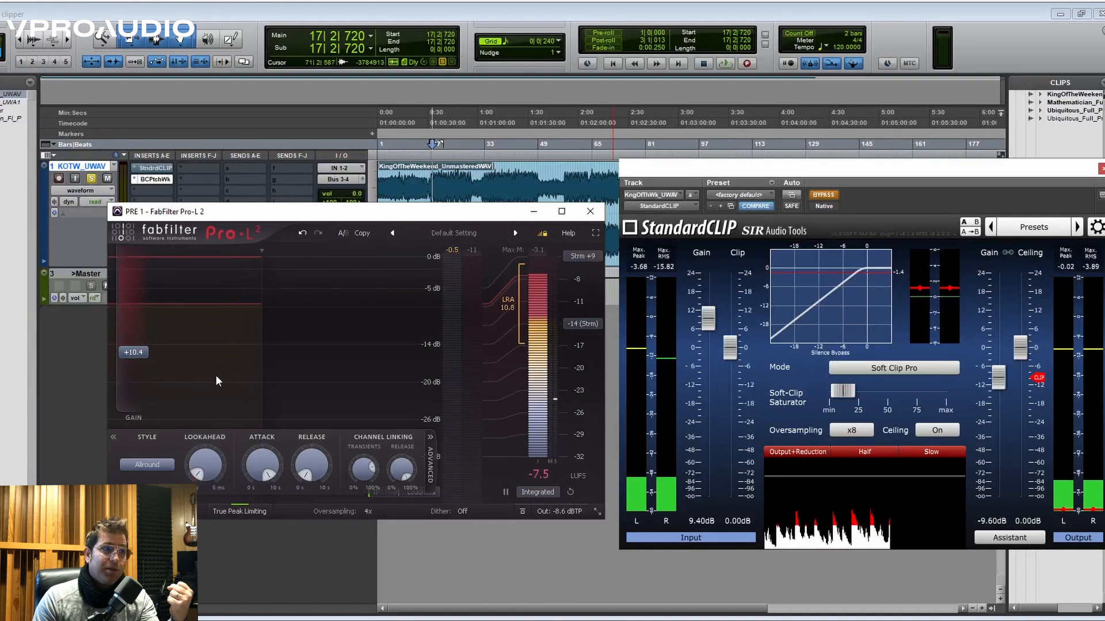
# - Raise Pro-L 2's gain to +15.4 dB and play the song through the limiter from bar 17
pyautogui.moveTo(139, 353); pyautogui.dragTo(146, 328)
pyautogui.press('space')
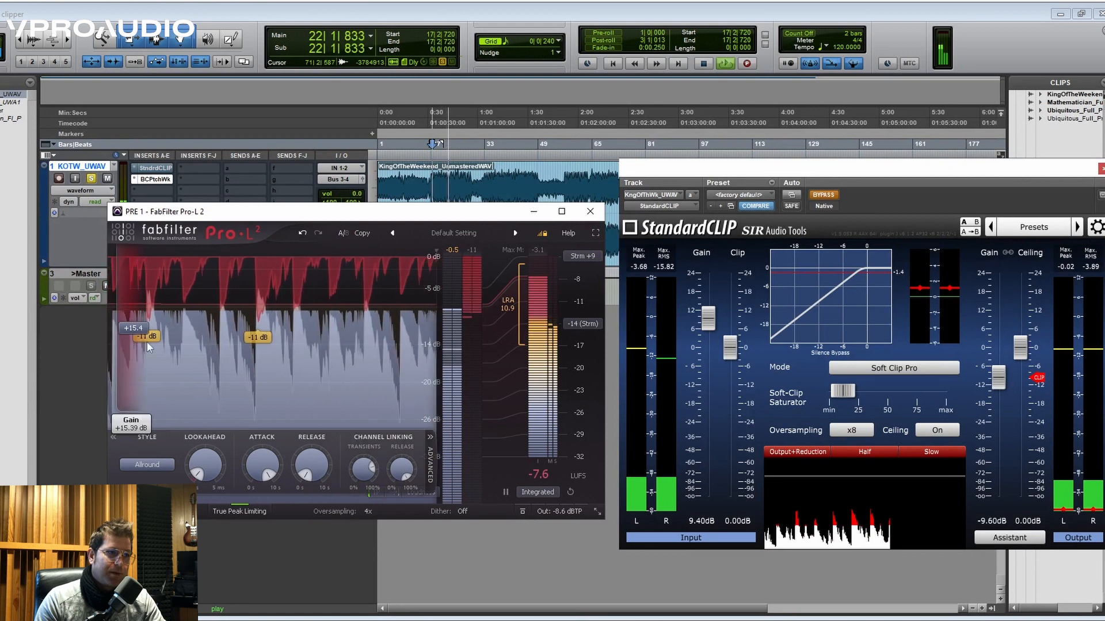
pyautogui.press('space')
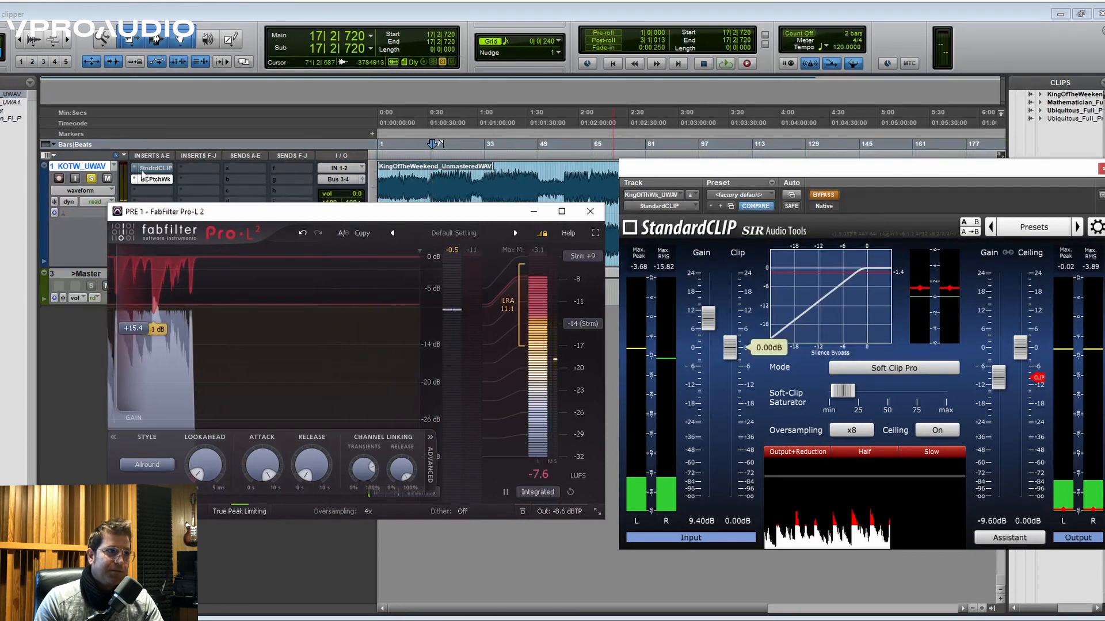
# - Reactivate StandardCLIP with the BCPtchWk insert bypassed, and replay the song from bar 17 several times to hear the soft clipping
pyautogui.keyDown('ctrl'); pyautogui.click(151, 168); pyautogui.keyUp('ctrl')
pyautogui.press('space')
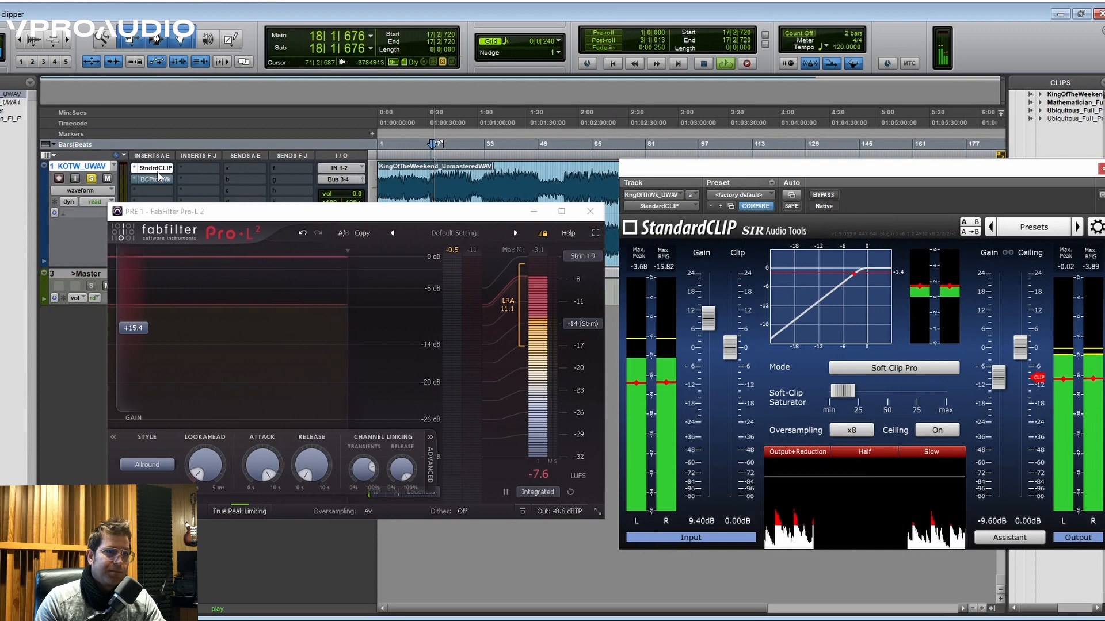
pyautogui.press('space')
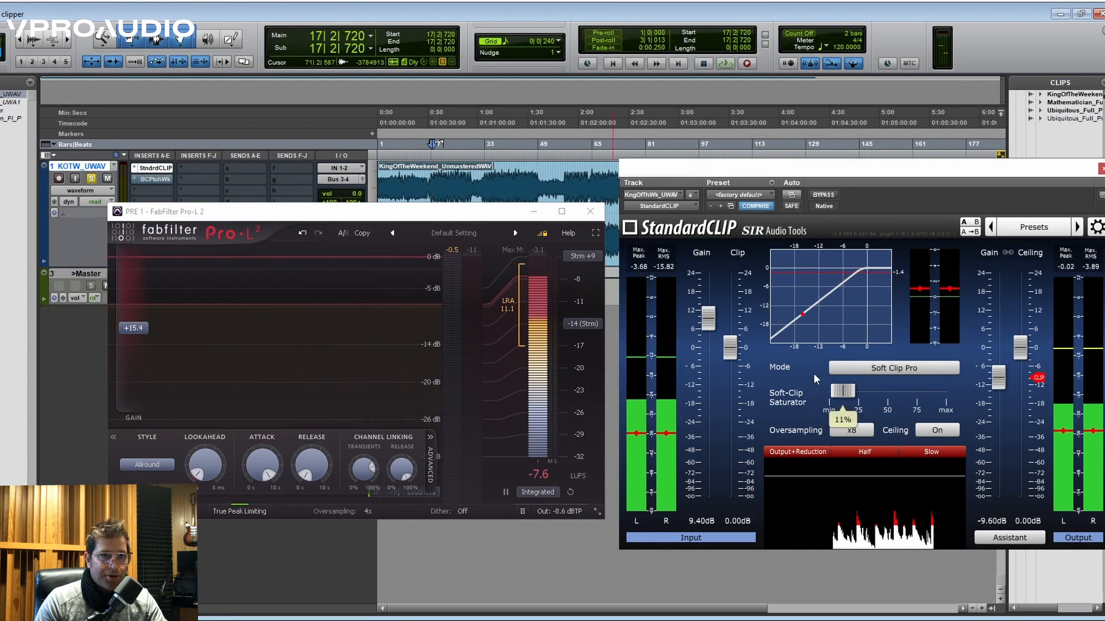
pyautogui.press('space')
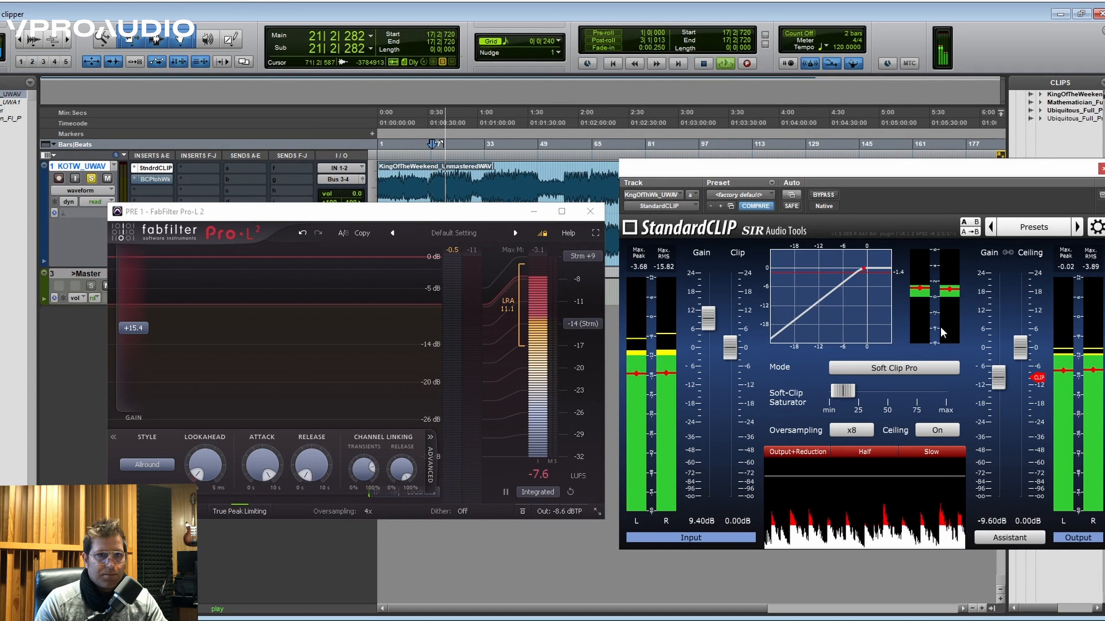
pyautogui.press('space')
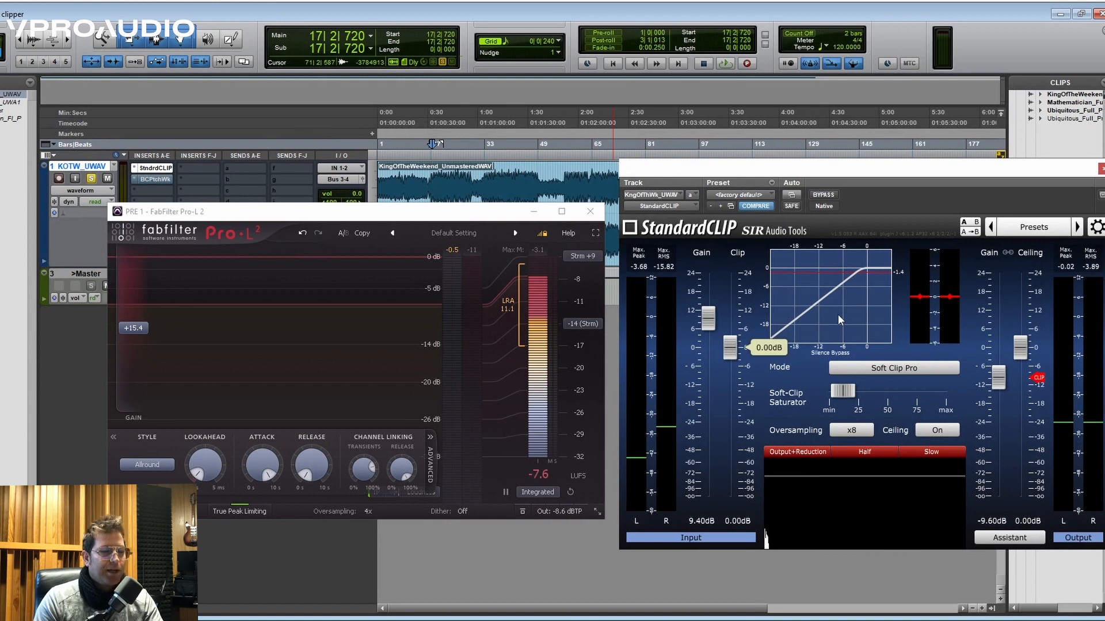
pyautogui.press('space')
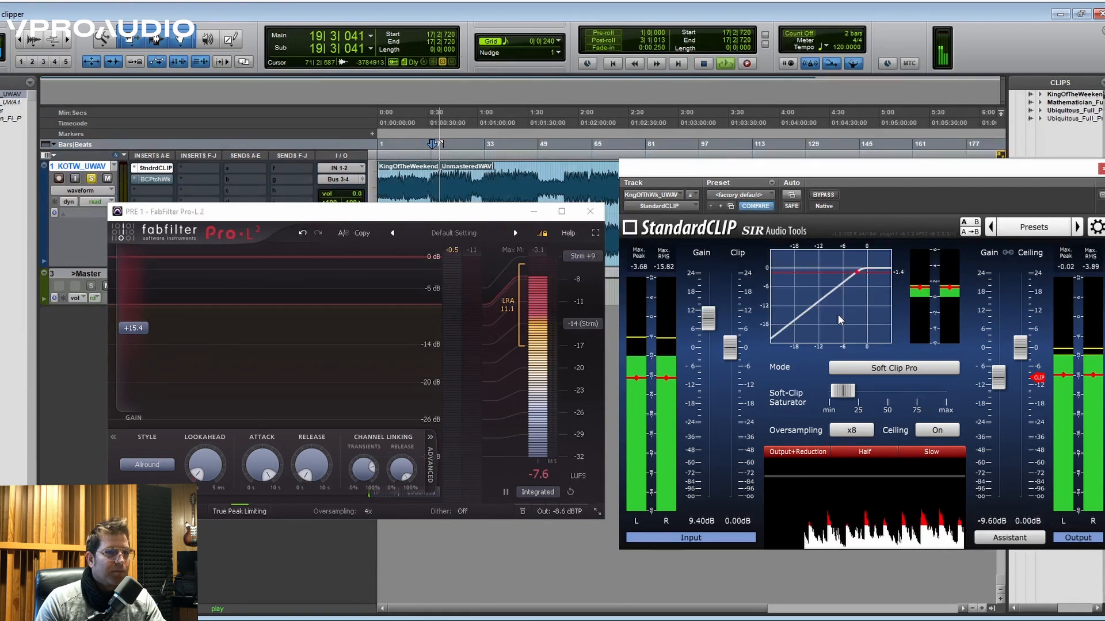
pyautogui.press('space')
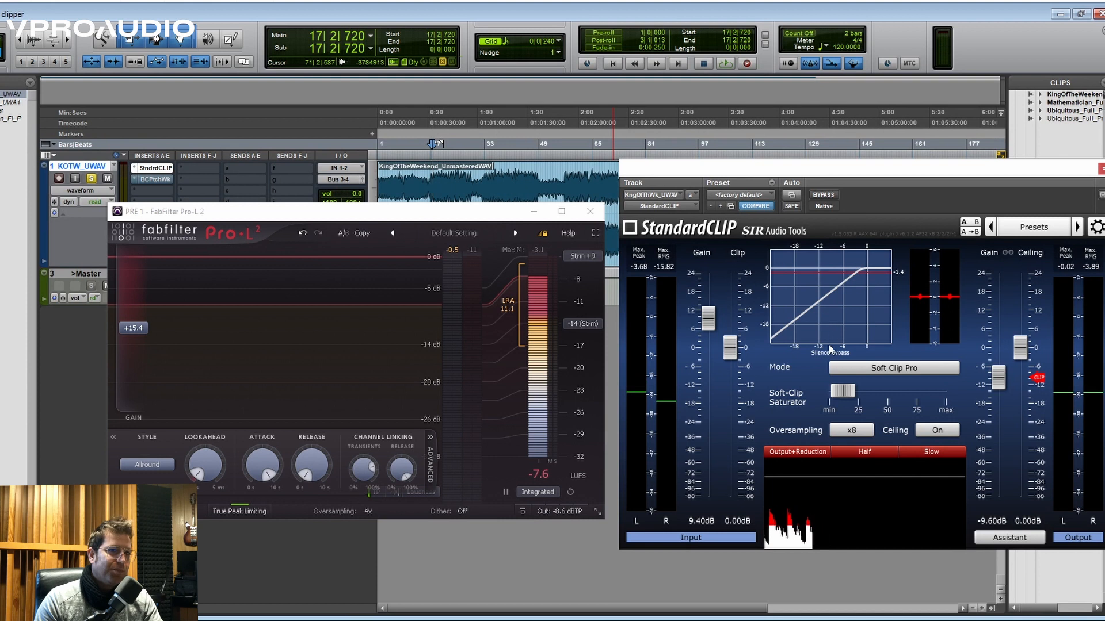
pyautogui.moveTo(847, 389)
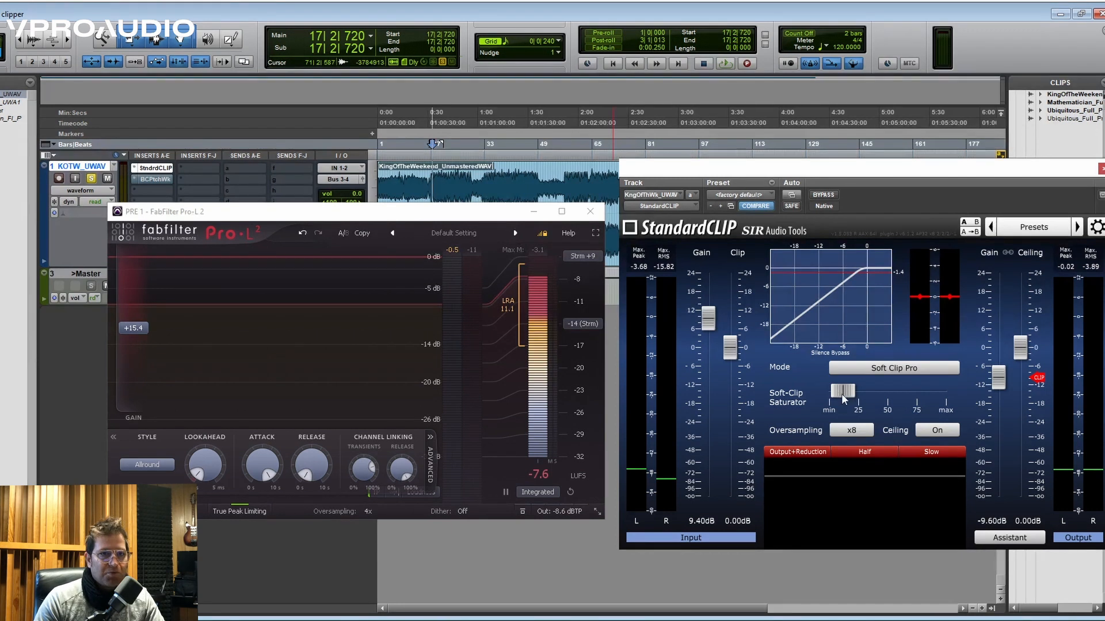
pyautogui.moveTo(842, 395); pyautogui.dragTo(840, 394)
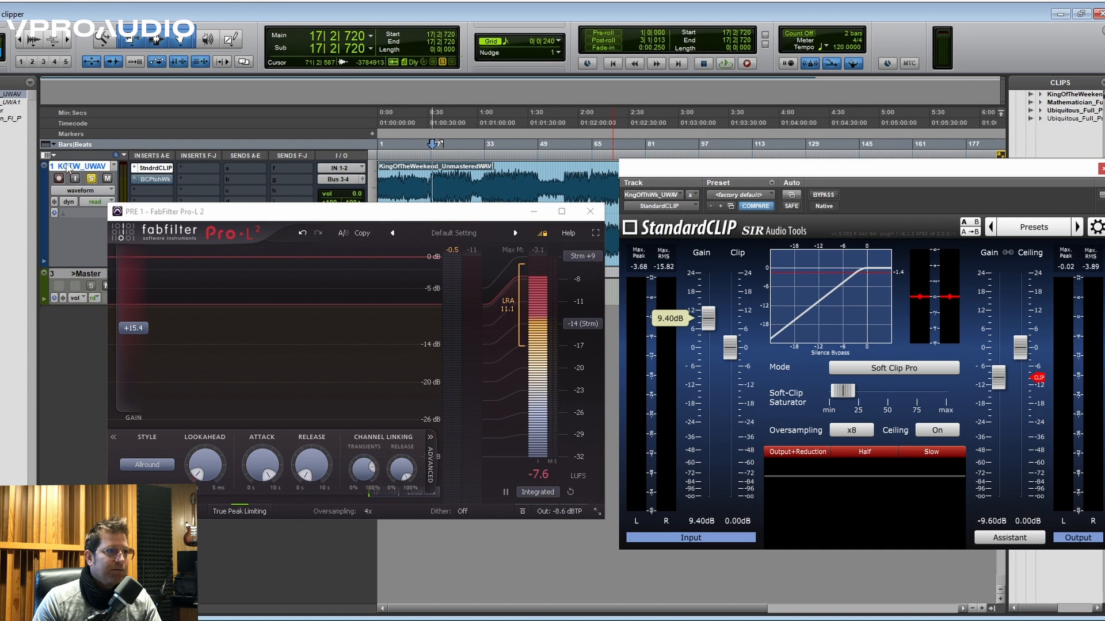
# - Bypass StandardCLIP, reactivate the BCPtchWk insert, and lower Pro-L 2's output level to -11.9 dBTP while the song plays
pyautogui.keyDown('ctrl'); pyautogui.click(159, 169); pyautogui.keyUp('ctrl')
pyautogui.keyDown('ctrl'); pyautogui.click(164, 180); pyautogui.keyUp('ctrl')
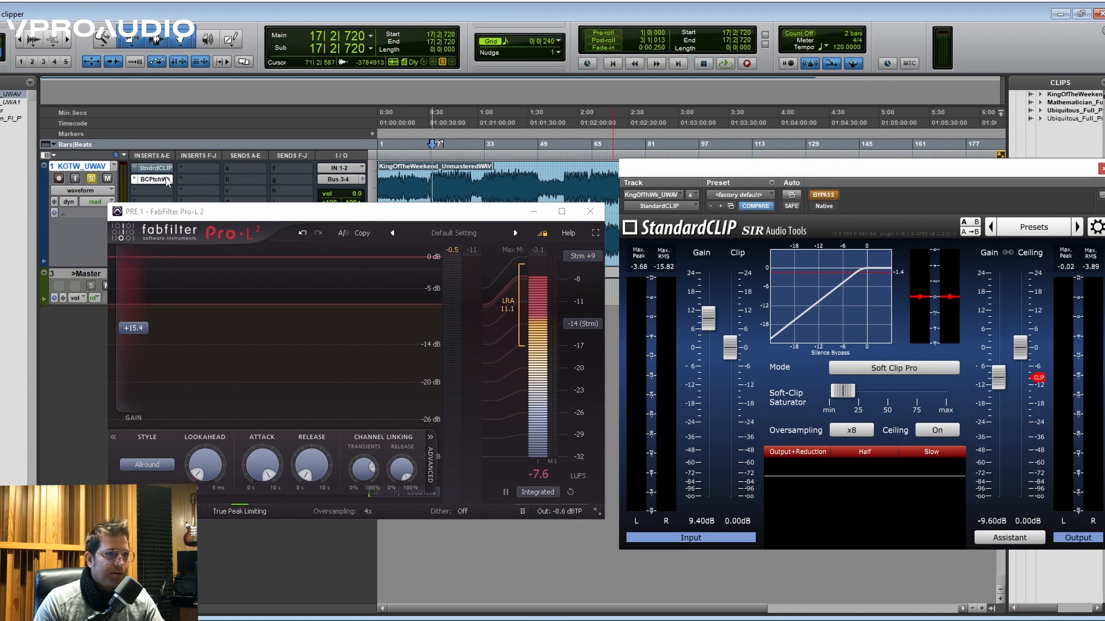
pyautogui.press('space')
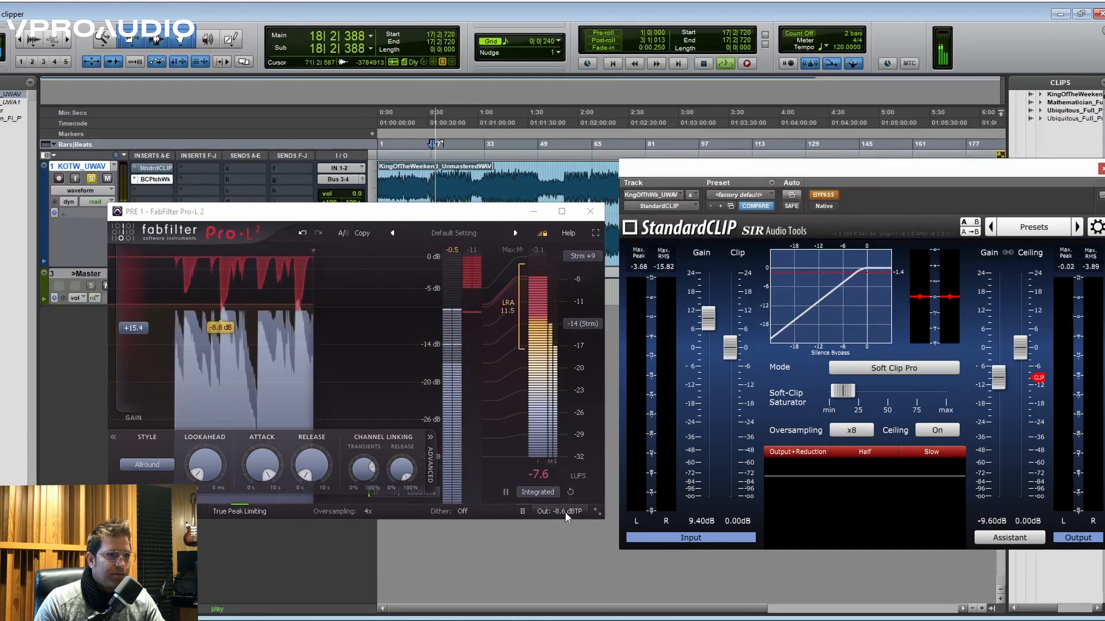
pyautogui.moveTo(556, 488)
pyautogui.moveTo(556, 490); pyautogui.dragTo(557, 510)
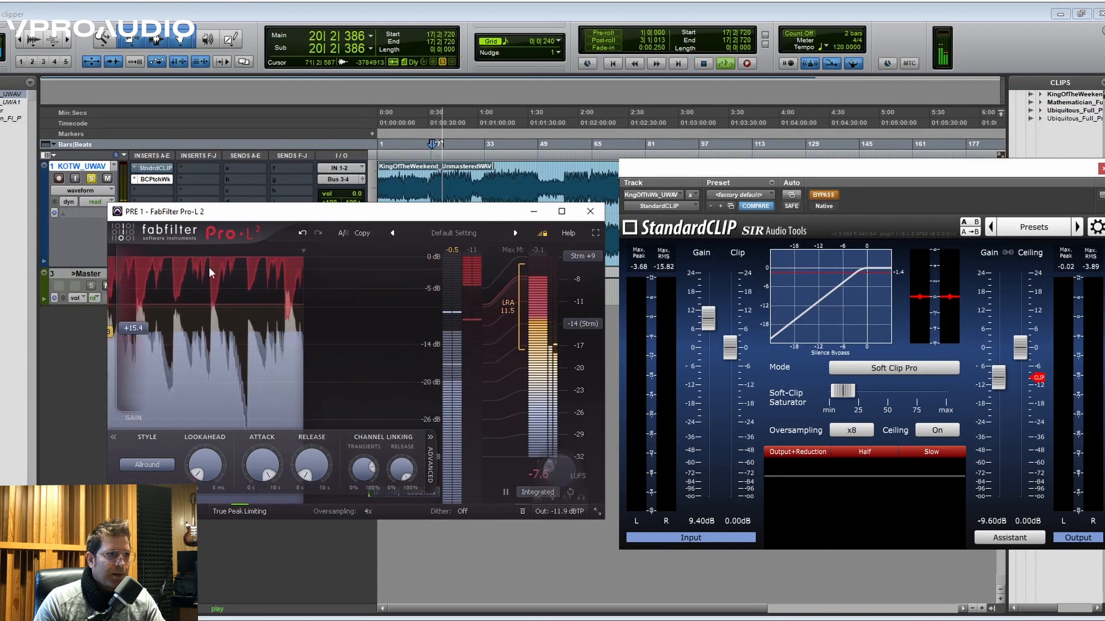
pyautogui.press('space')
# - Switch the active insert back to StandardCLIP and set its output gain to -9.20 dB while replaying the song
pyautogui.keyDown('ctrl'); pyautogui.click(155, 180); pyautogui.keyUp('ctrl')
pyautogui.keyDown('ctrl'); pyautogui.click(153, 169); pyautogui.keyUp('ctrl')
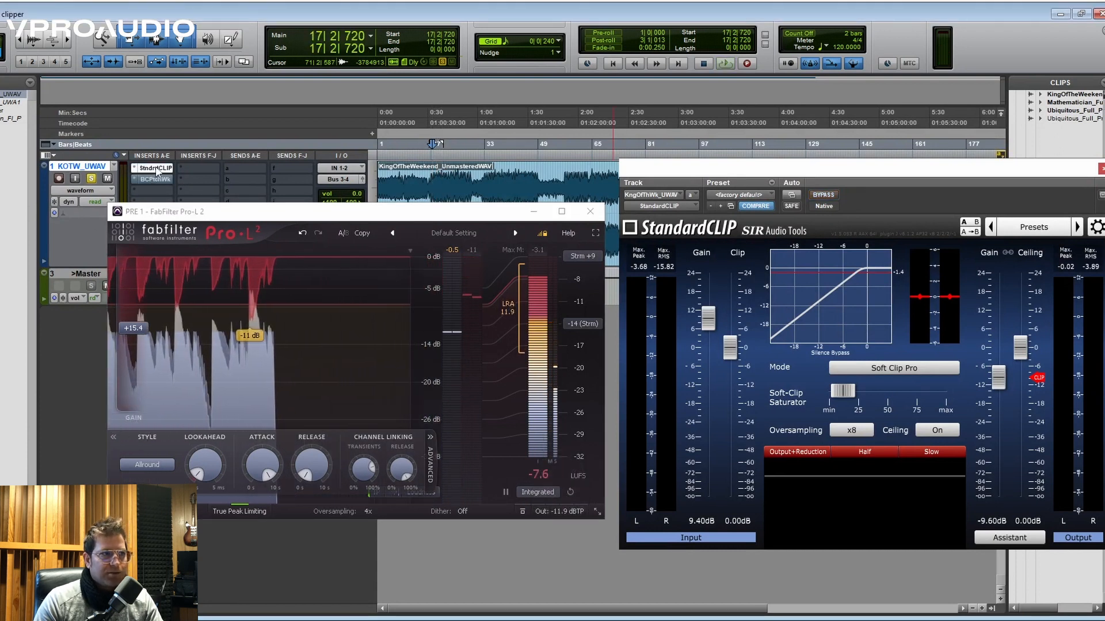
pyautogui.press('space')
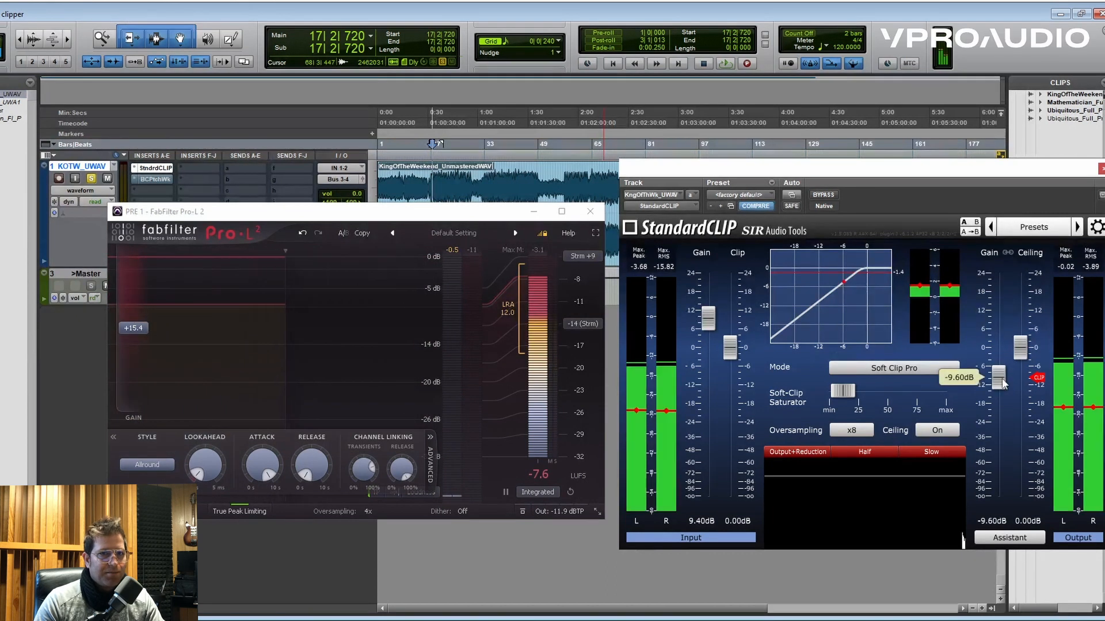
pyautogui.moveTo(1002, 379); pyautogui.dragTo(1002, 378)
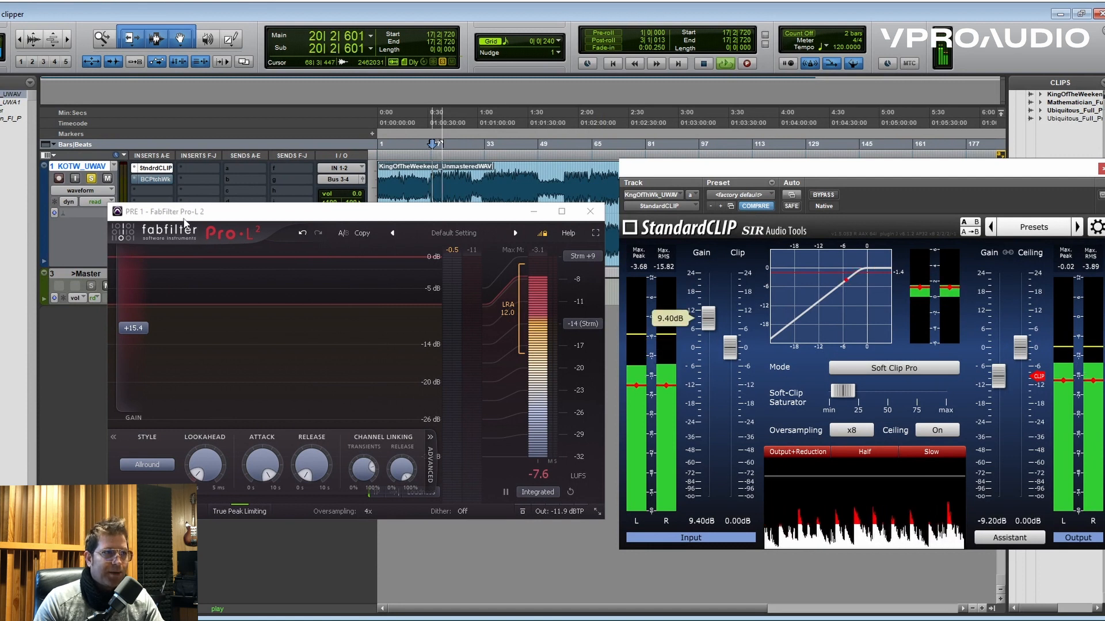
pyautogui.press('space')
# - Bypass StandardCLIP with the BCPtchWk insert active and play the song through the Pro-L 2 limiter for comparison
pyautogui.keyDown('ctrl'); pyautogui.click(161, 172); pyautogui.keyUp('ctrl')
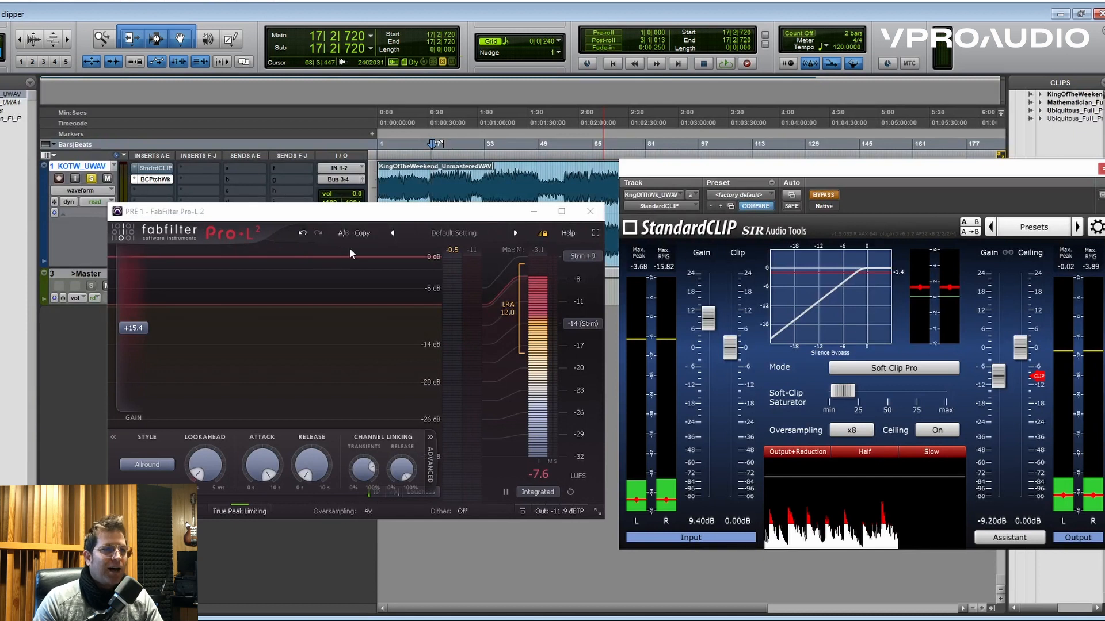
pyautogui.press('space')
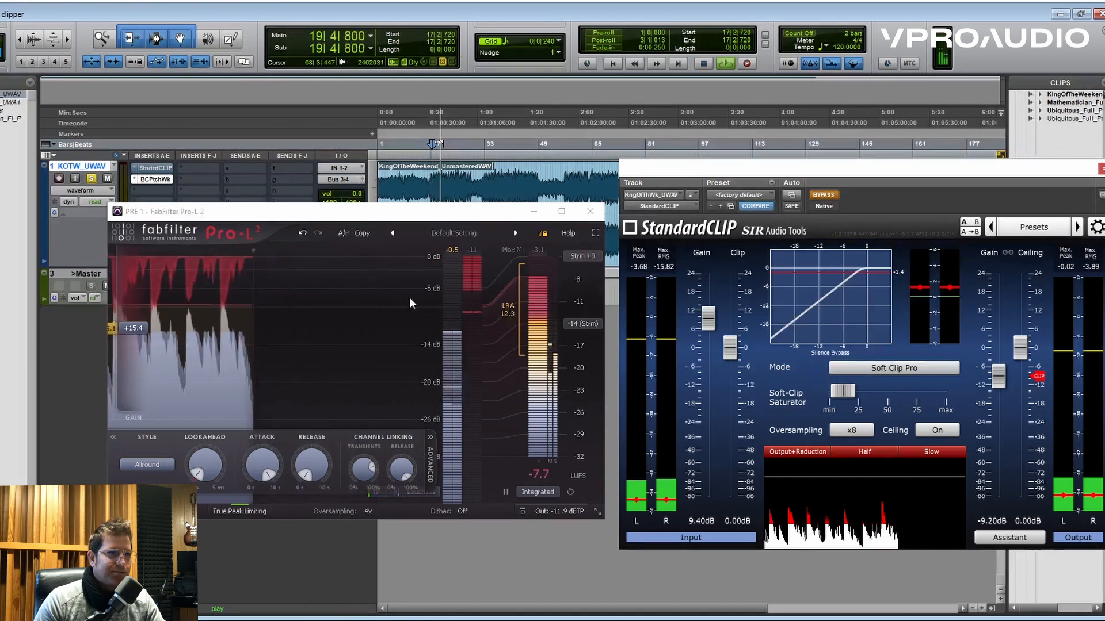
pyautogui.press('space')
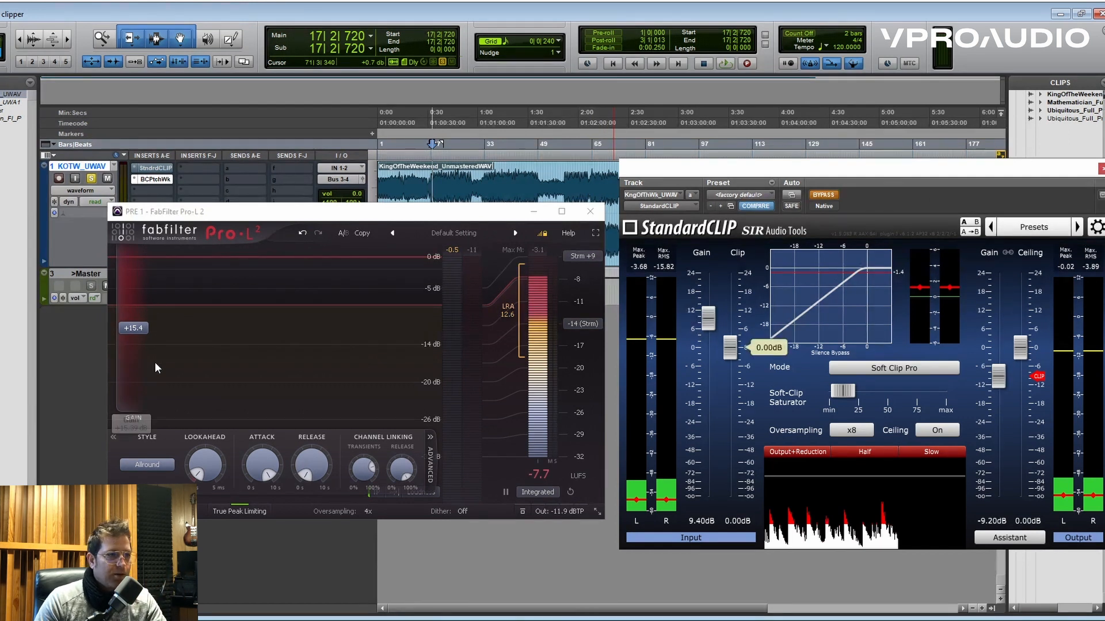
# - Set Pro-L 2's gain to 0.0 dB and its output level to -0.5 dBTP, and replay the song with StandardCLIP active
pyautogui.moveTo(139, 329); pyautogui.dragTo(142, 396)
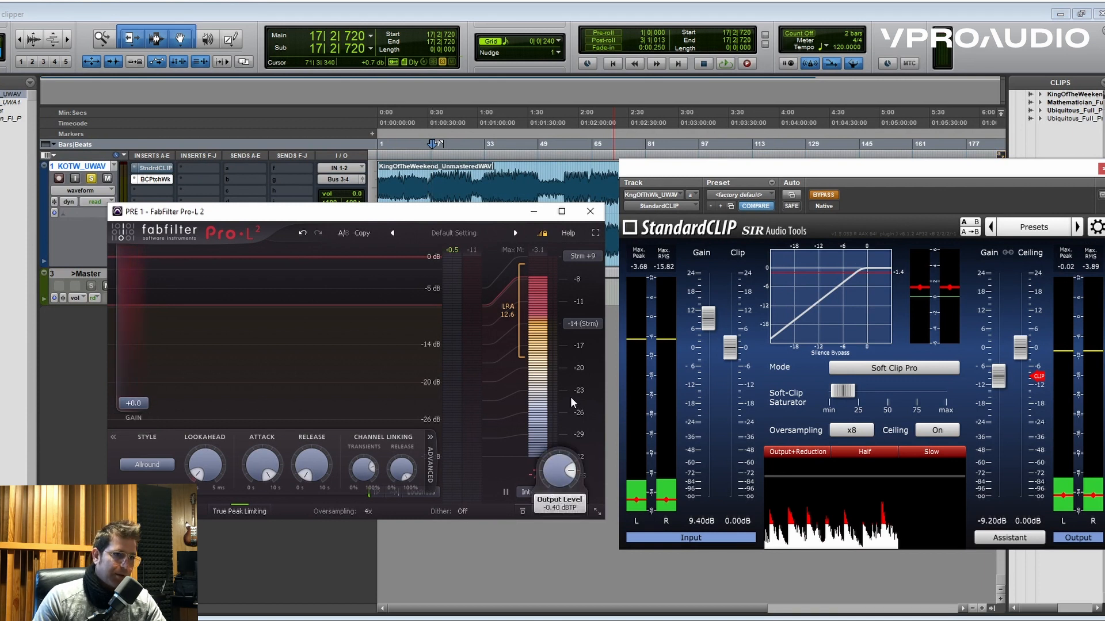
pyautogui.moveTo(571, 396); pyautogui.dragTo(571, 404)
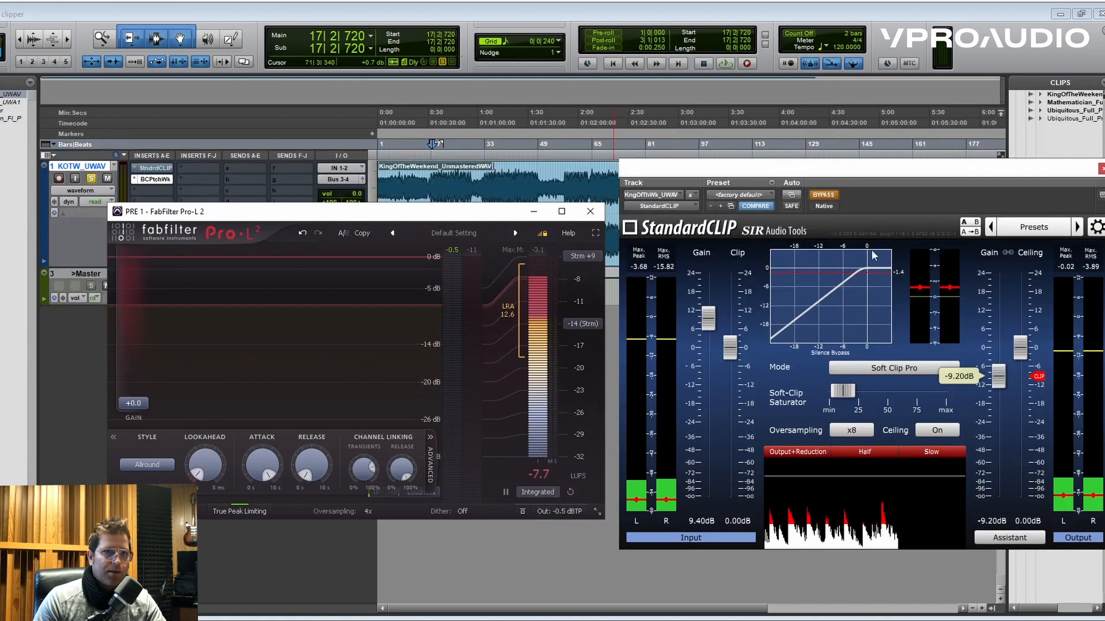
pyautogui.click(834, 197)
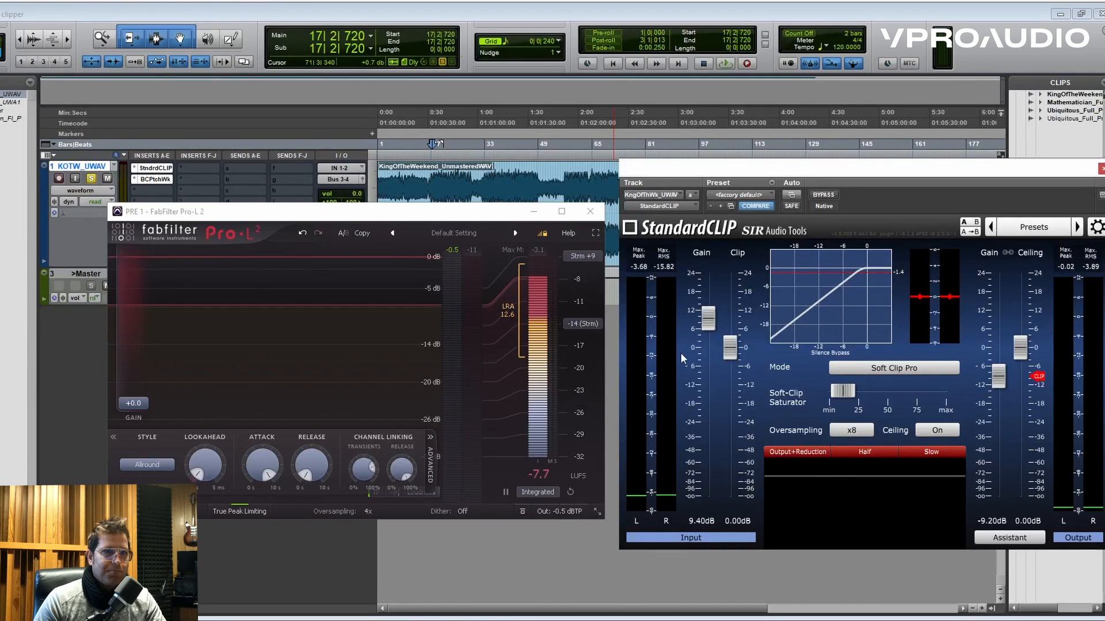
pyautogui.press('space')
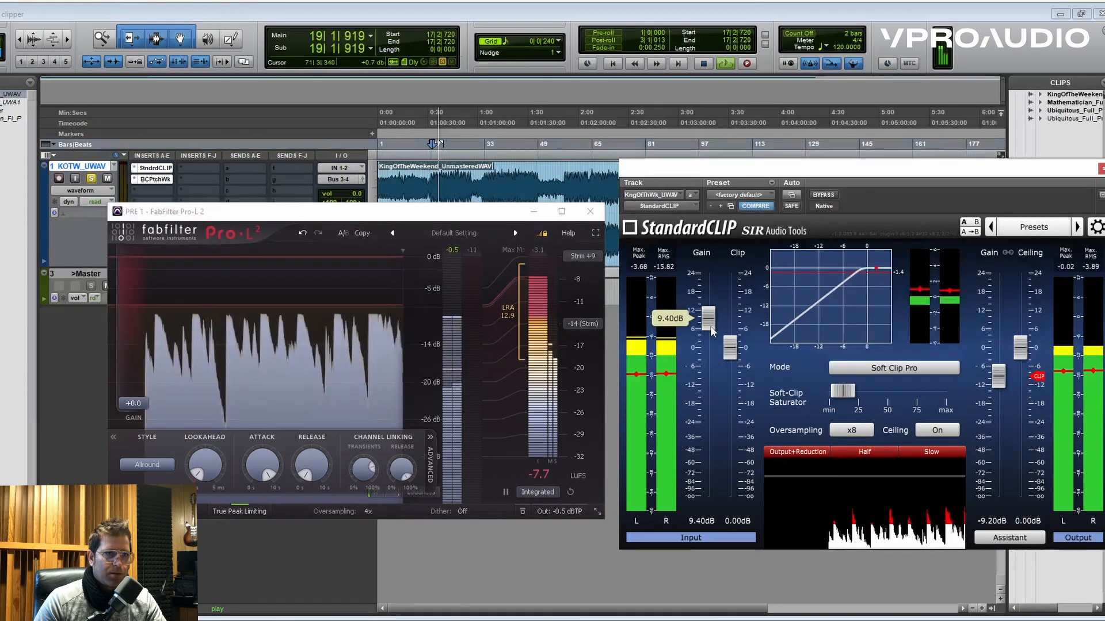
# - Set StandardCLIP's output gain to -0.20 dB and Pro-L 2's gain to +3.8 dB while the song plays
pyautogui.moveTo(996, 381); pyautogui.dragTo(1000, 359)
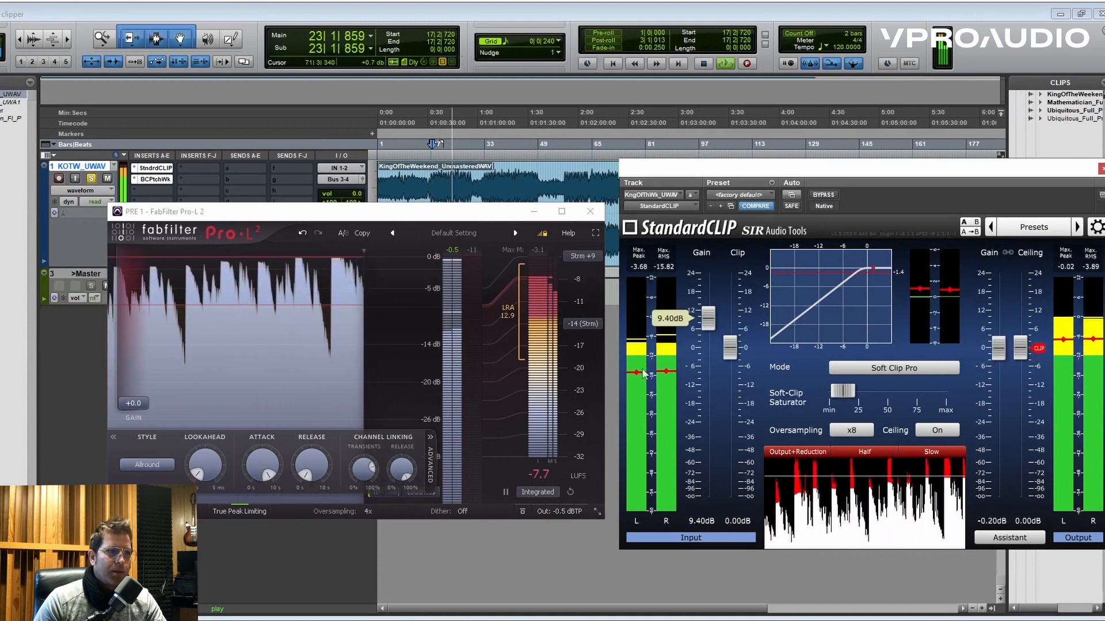
pyautogui.moveTo(135, 404); pyautogui.dragTo(142, 386)
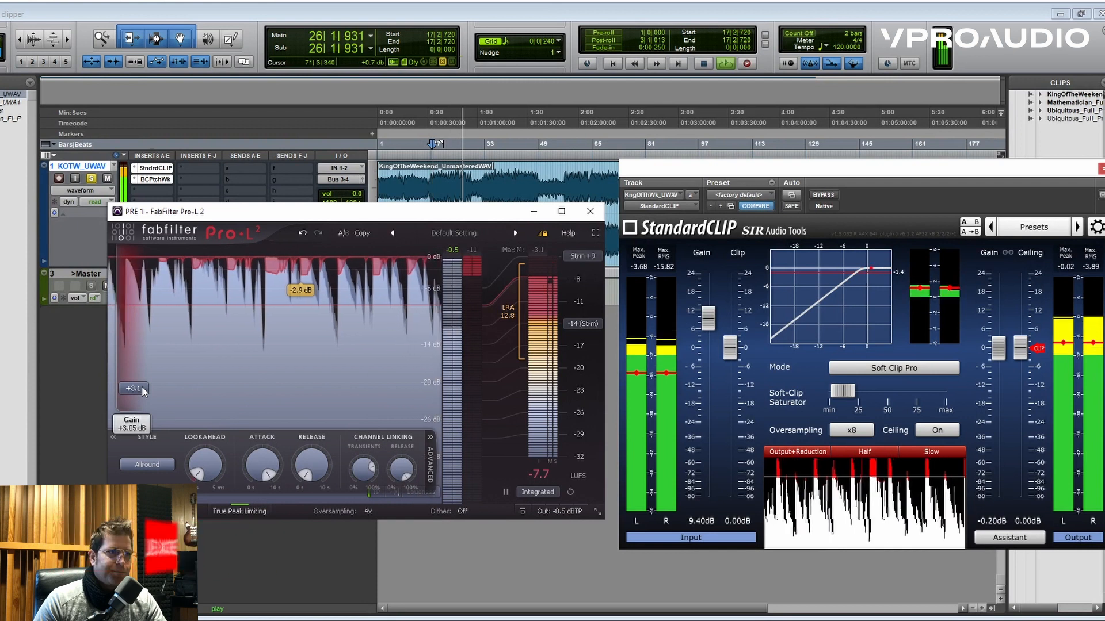
pyautogui.moveTo(142, 386); pyautogui.dragTo(142, 381)
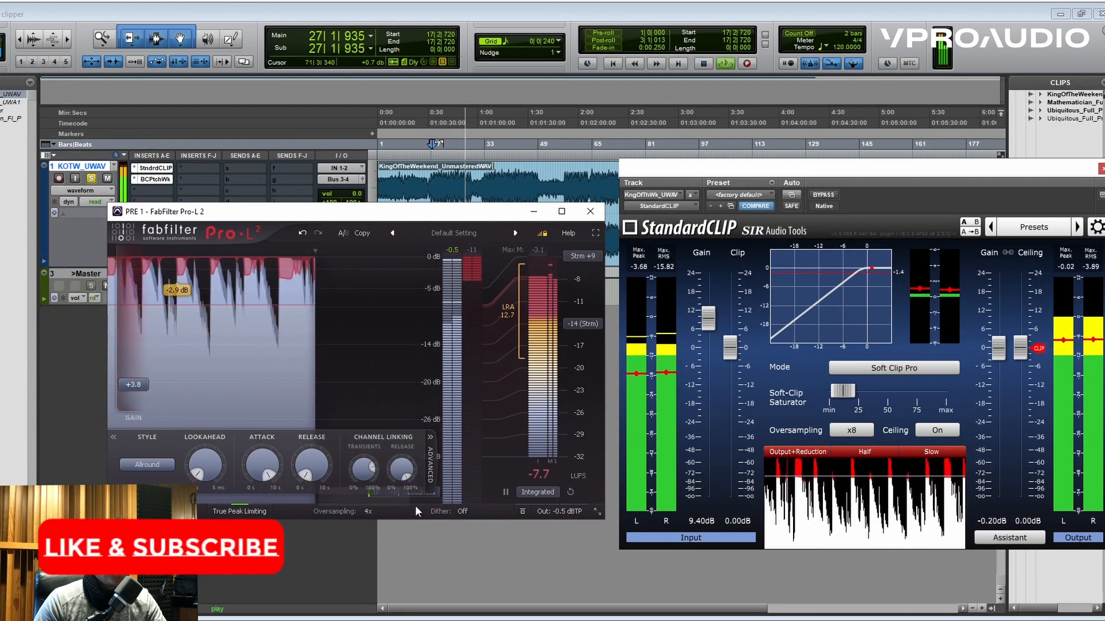
# - Reset Pro-L 2's integrated loudness measurement and replay the song to examine the combined clipper and limiter level
pyautogui.click(572, 491)
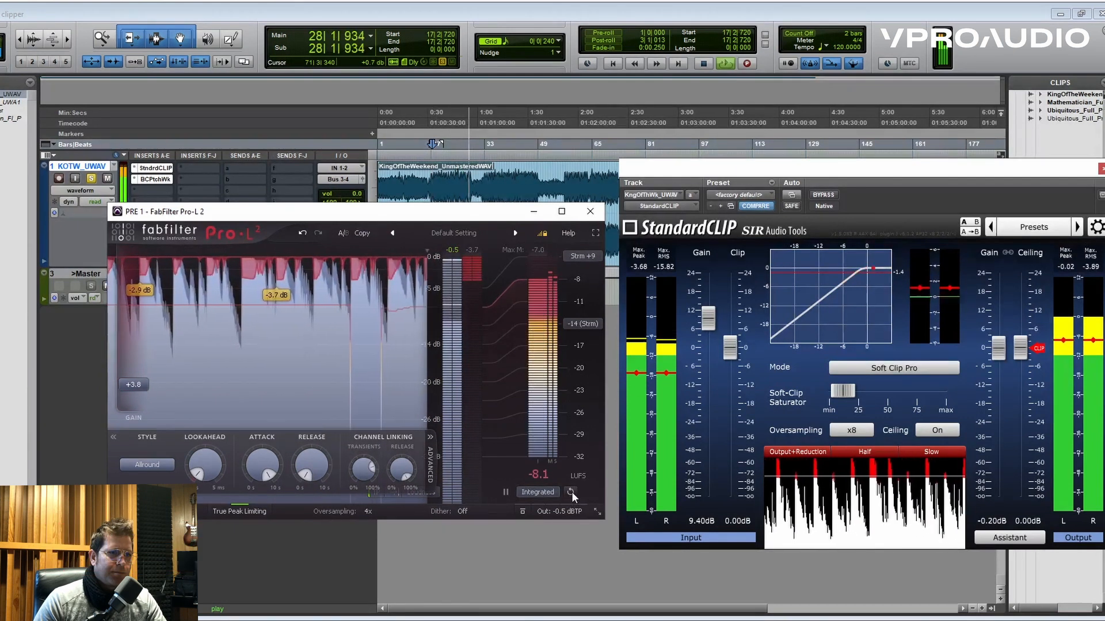
pyautogui.press('space')
pyautogui.press('space')
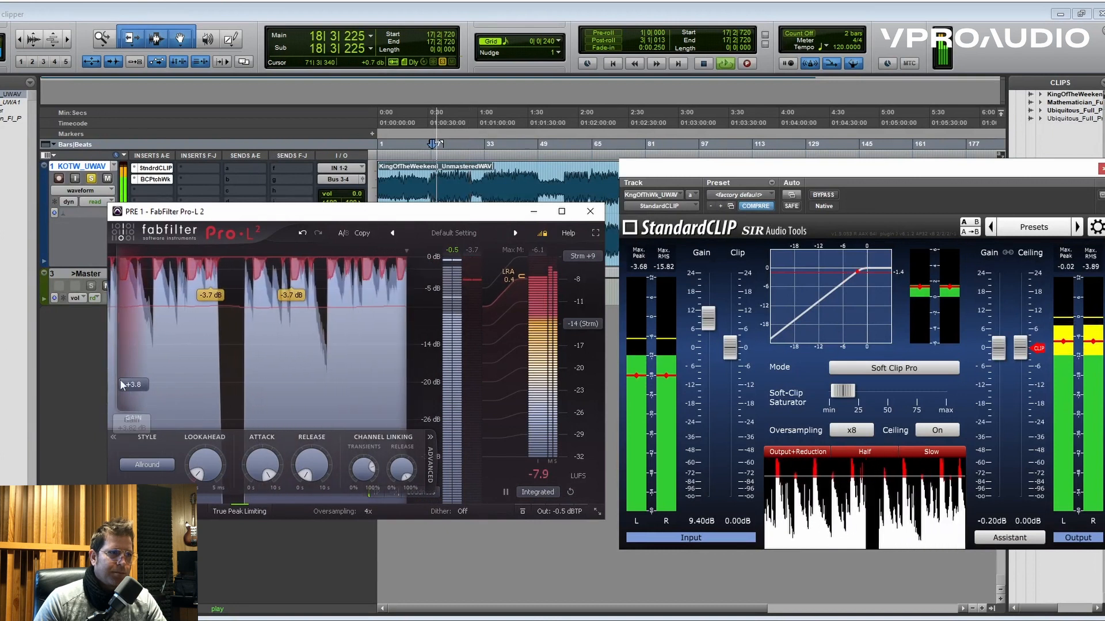
pyautogui.press('space')
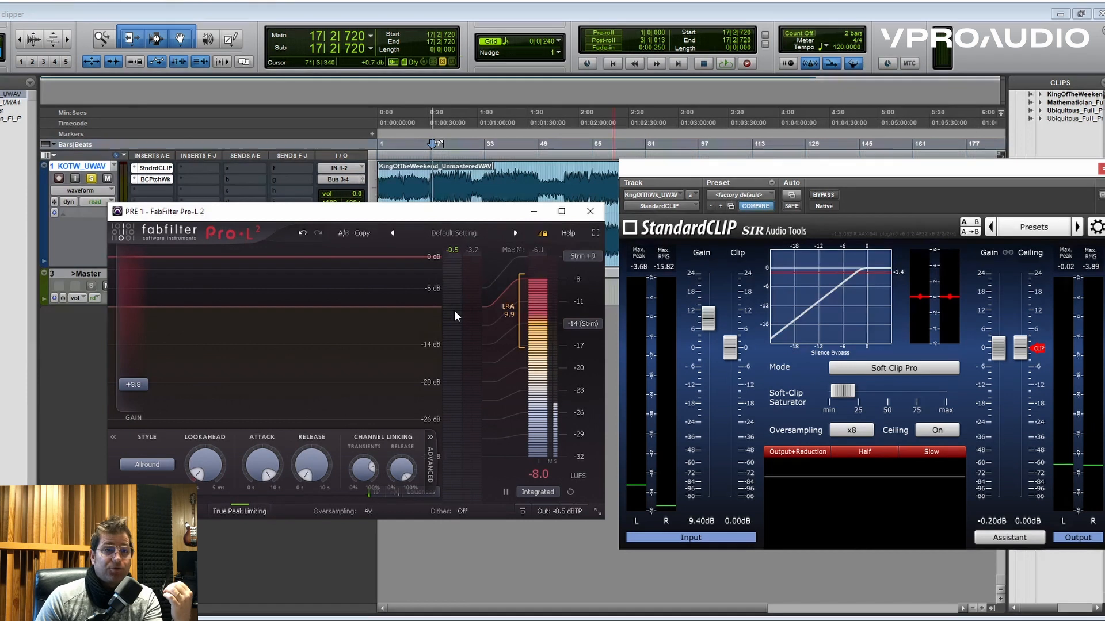
pyautogui.moveTo(718, 305)
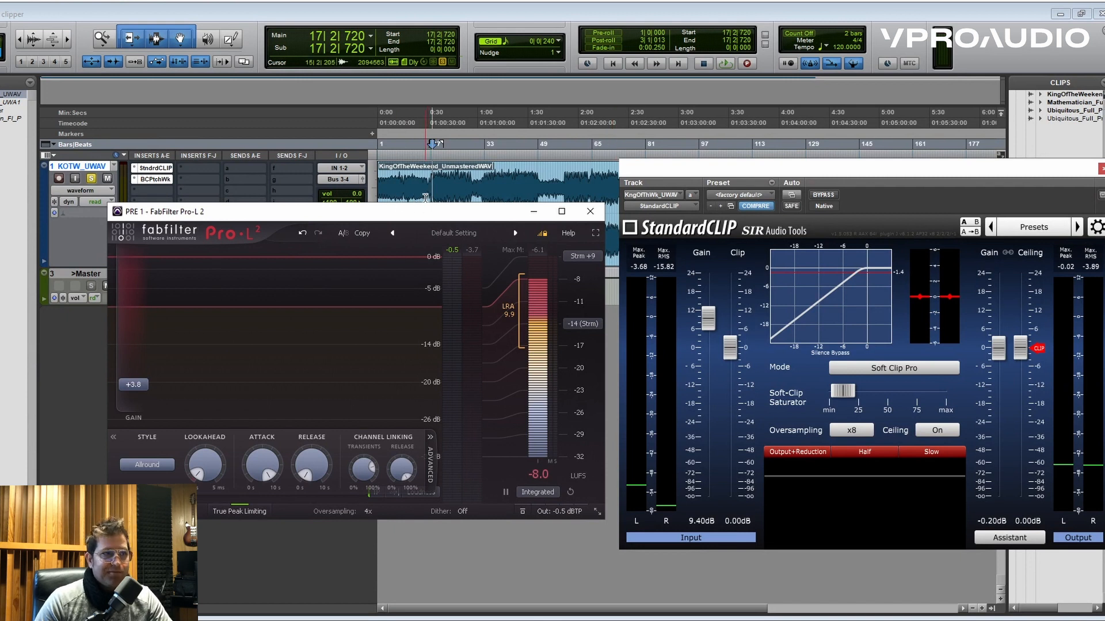
# - Set Pro-L 2's gain to +3.1 dB and StandardCLIP's input gain to 8.60 dB, slightly reducing the soft-clip saturator during playback
pyautogui.press('space')
pyautogui.moveTo(137, 389)
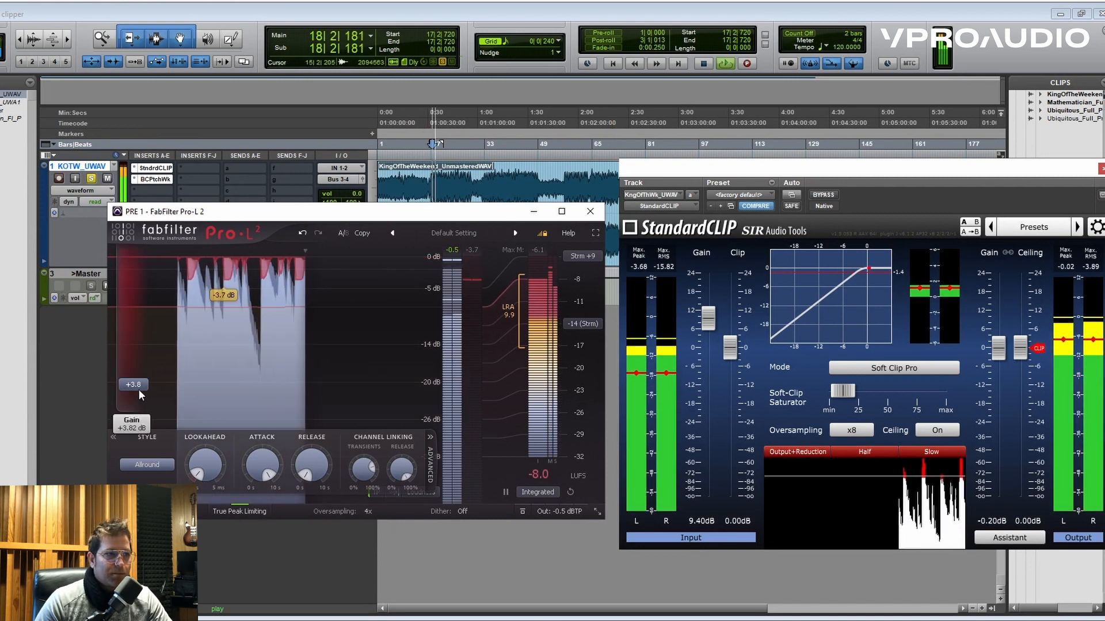
pyautogui.moveTo(138, 389); pyautogui.dragTo(139, 393)
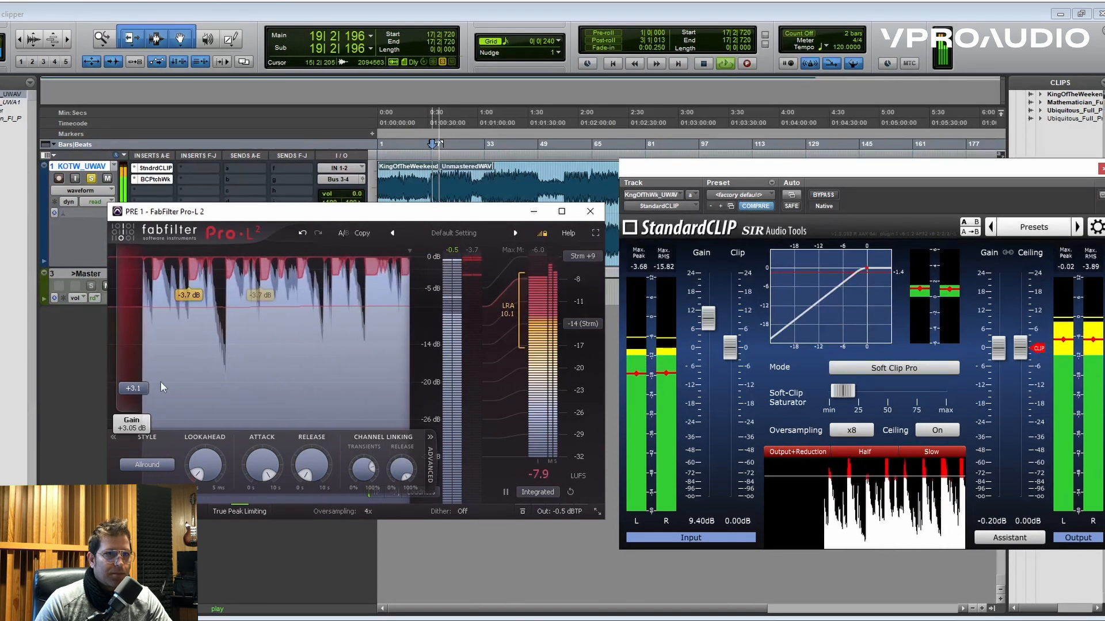
pyautogui.moveTo(708, 317); pyautogui.dragTo(710, 326)
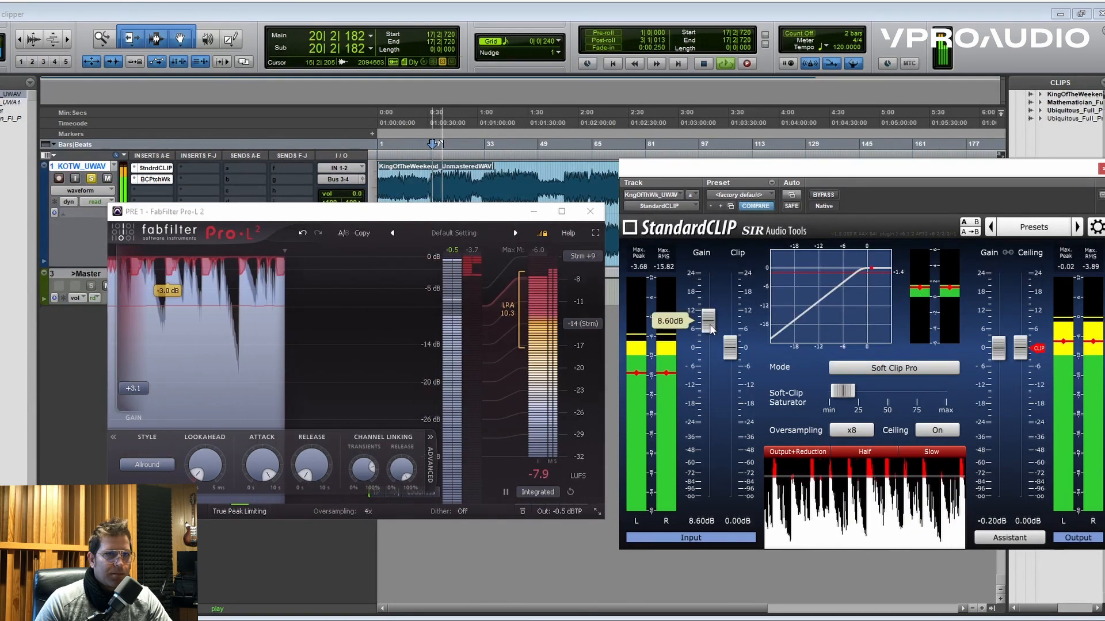
pyautogui.moveTo(844, 395); pyautogui.dragTo(842, 395)
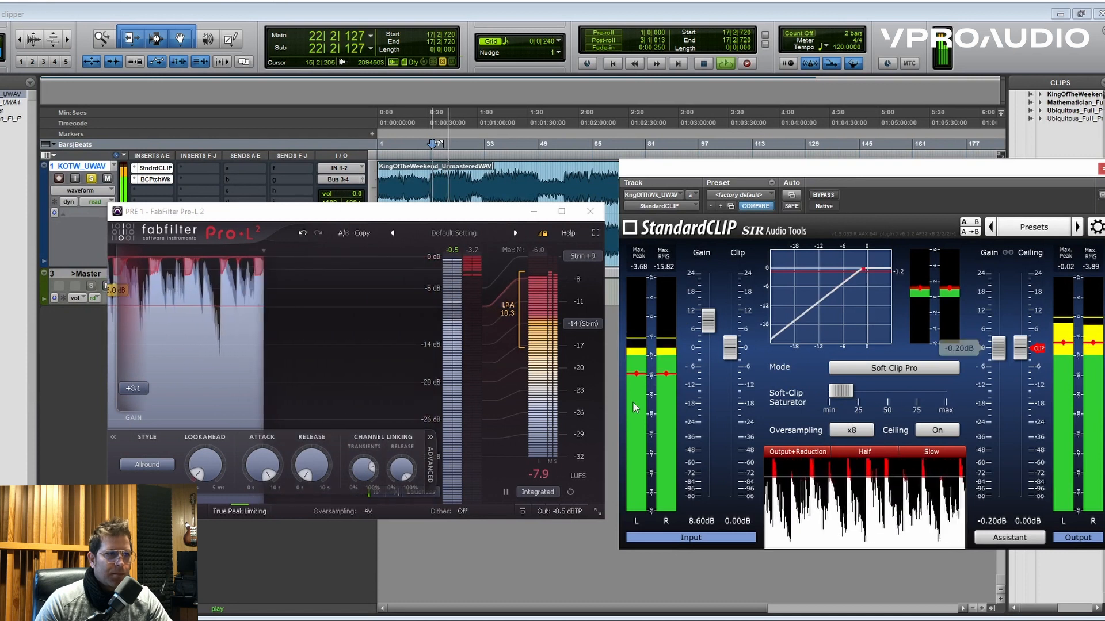
pyautogui.moveTo(144, 390)
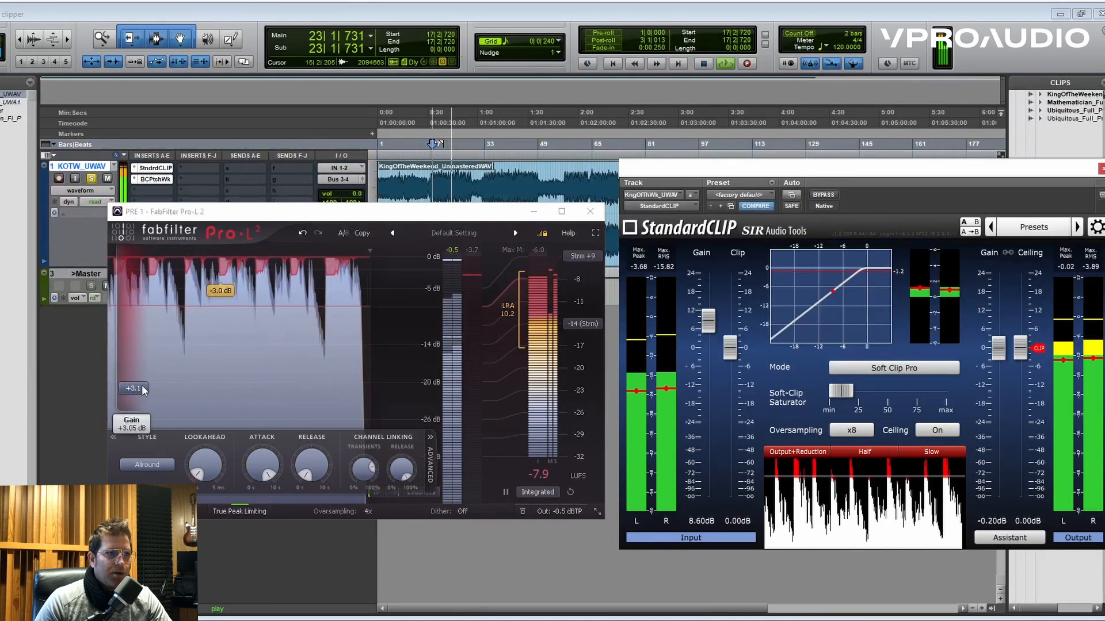
pyautogui.press('space')
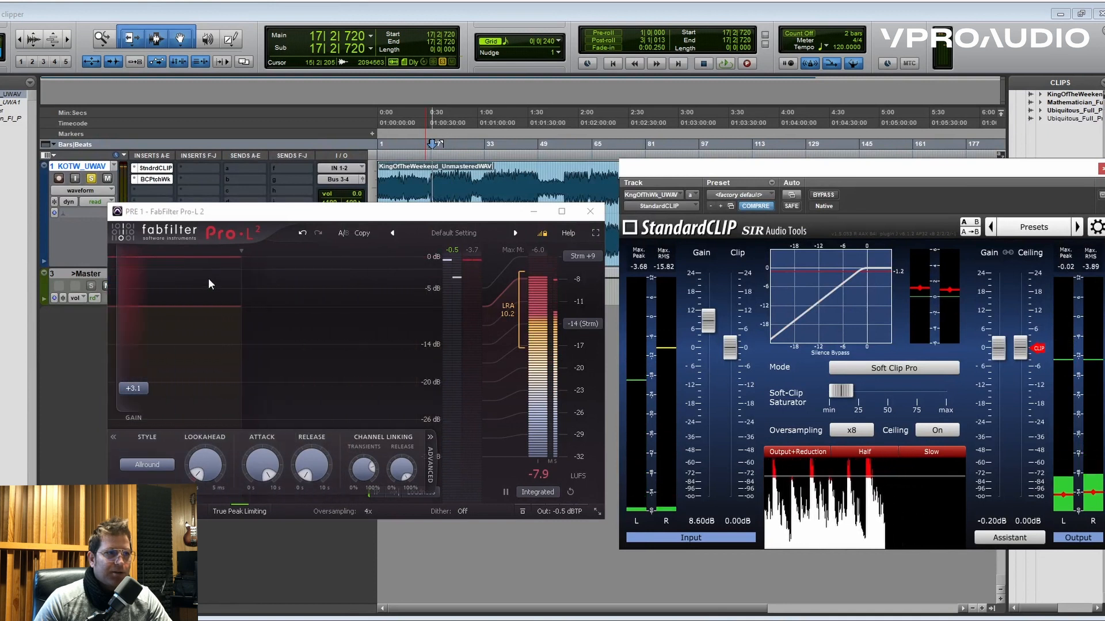
# - Set up a second Pro-L 2 at +15.5 dB as the solo limiter with StandardCLIP bypassed, and place its window above the first
pyautogui.click(161, 168)
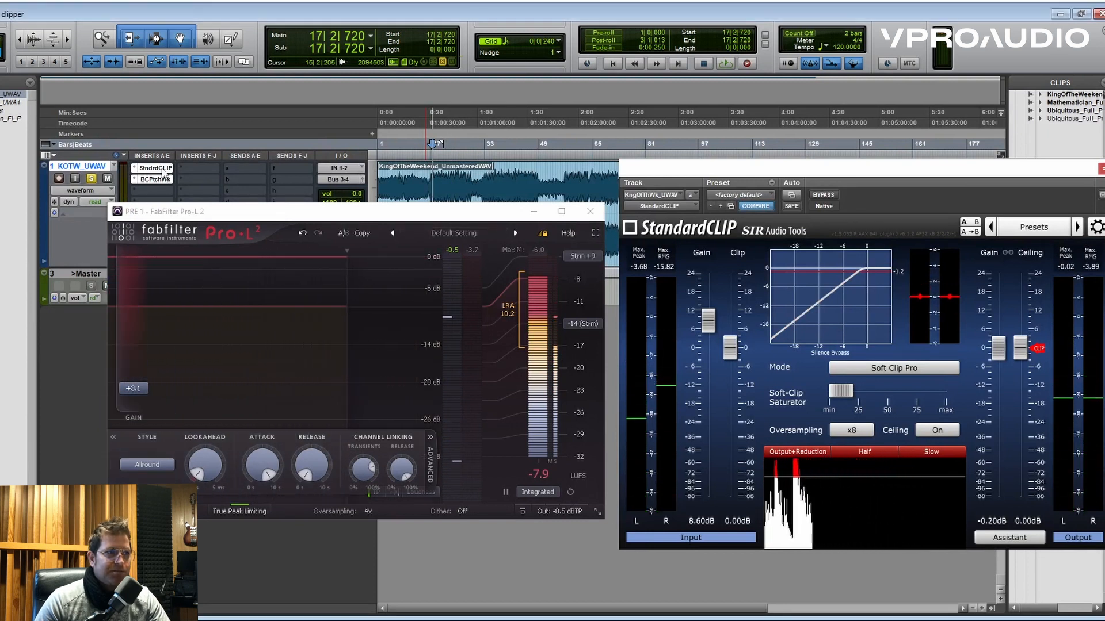
pyautogui.keyDown('ctrl'); pyautogui.click(163, 170); pyautogui.keyUp('ctrl')
pyautogui.moveTo(167, 203); pyautogui.dragTo(168, 212)
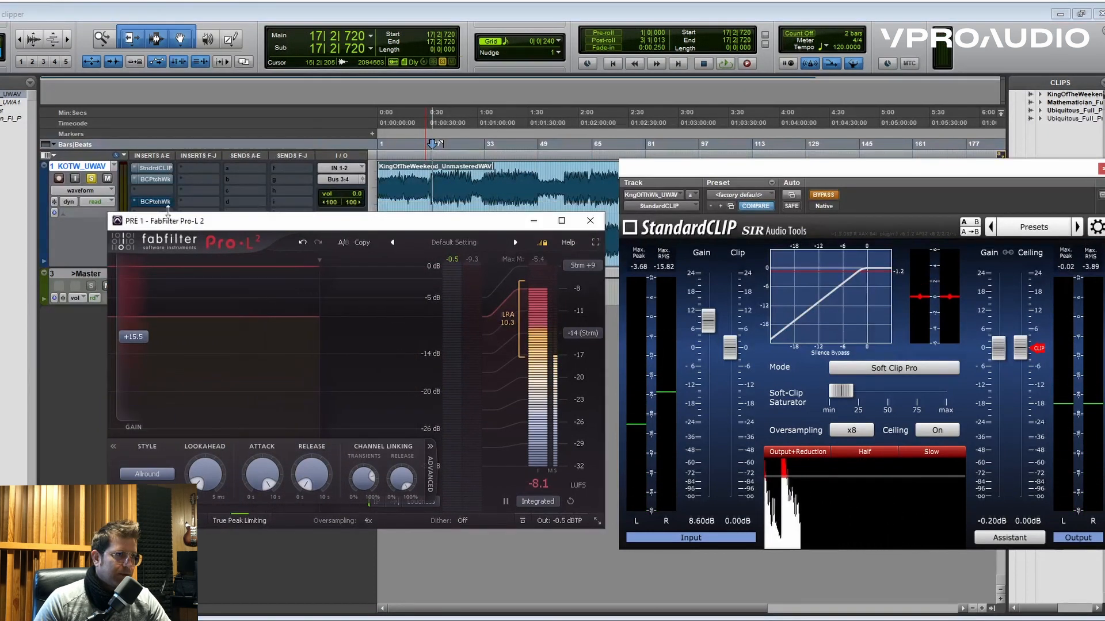
pyautogui.click(163, 204)
pyautogui.moveTo(458, 214); pyautogui.dragTo(513, 0)
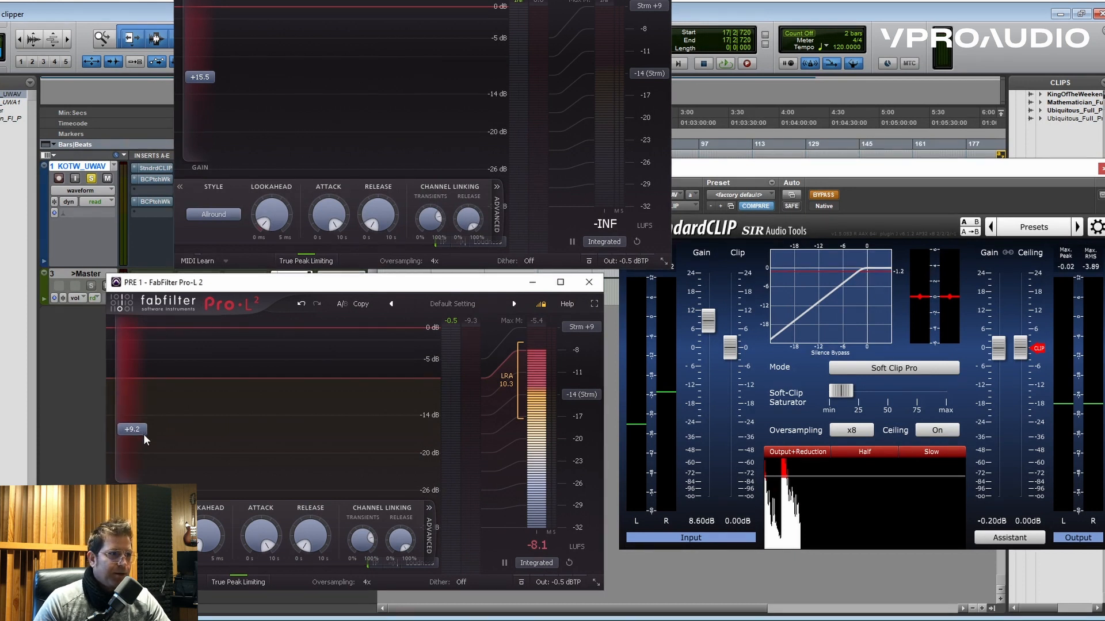
# - Reactivate StandardCLIP with its following limiter, and set that Pro-L 2's gain to +3.6 dB while the song plays
pyautogui.moveTo(148, 452); pyautogui.dragTo(148, 455)
pyautogui.click(158, 170)
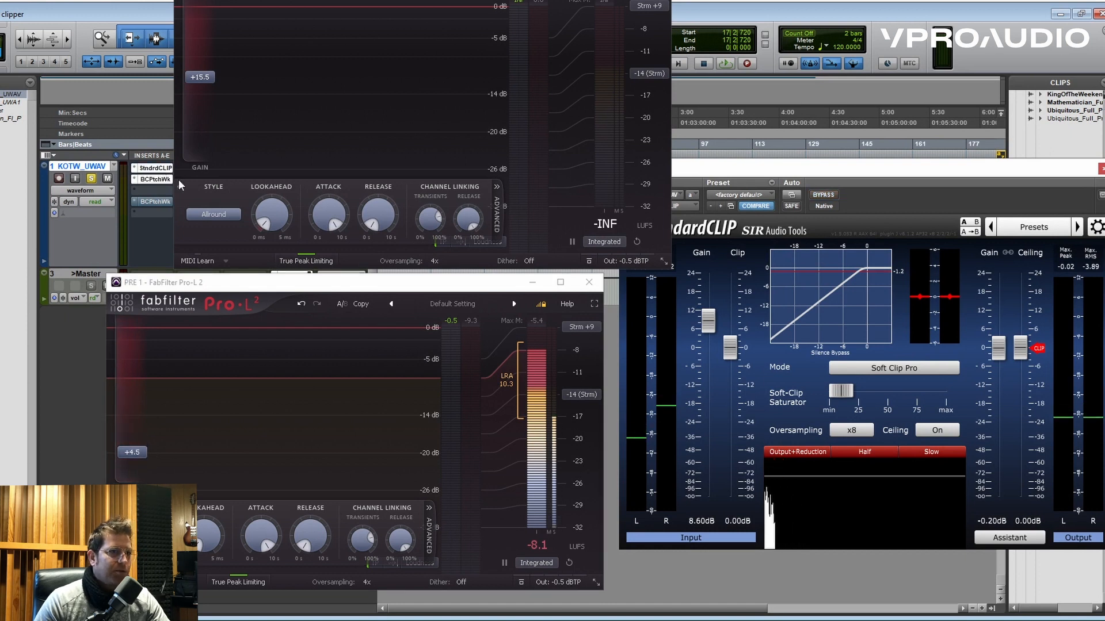
pyautogui.press('space')
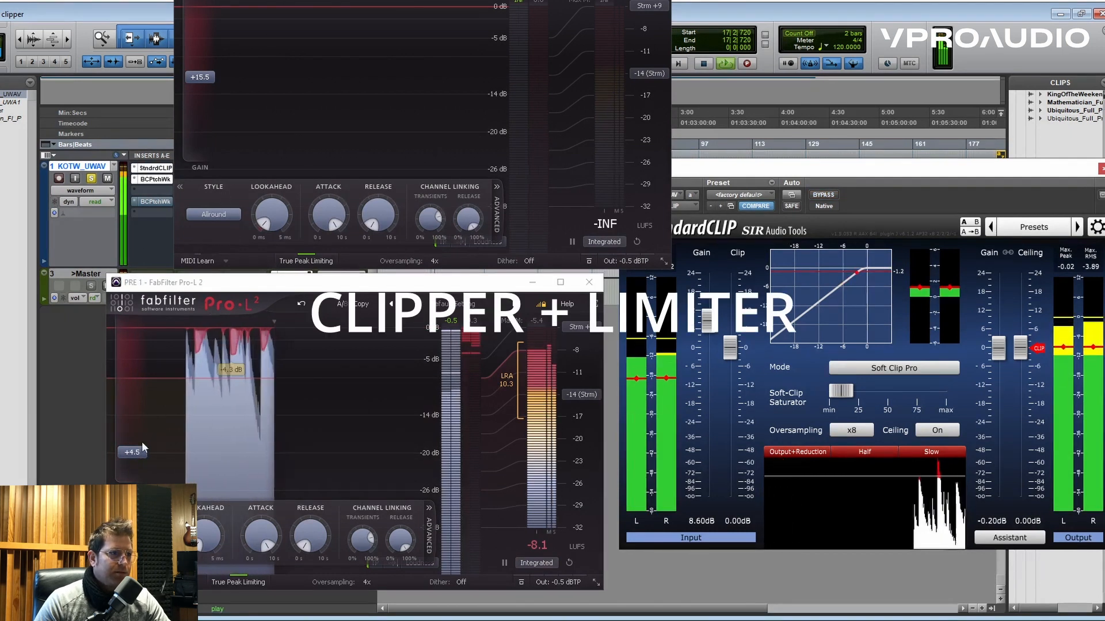
pyautogui.moveTo(140, 454); pyautogui.dragTo(139, 461)
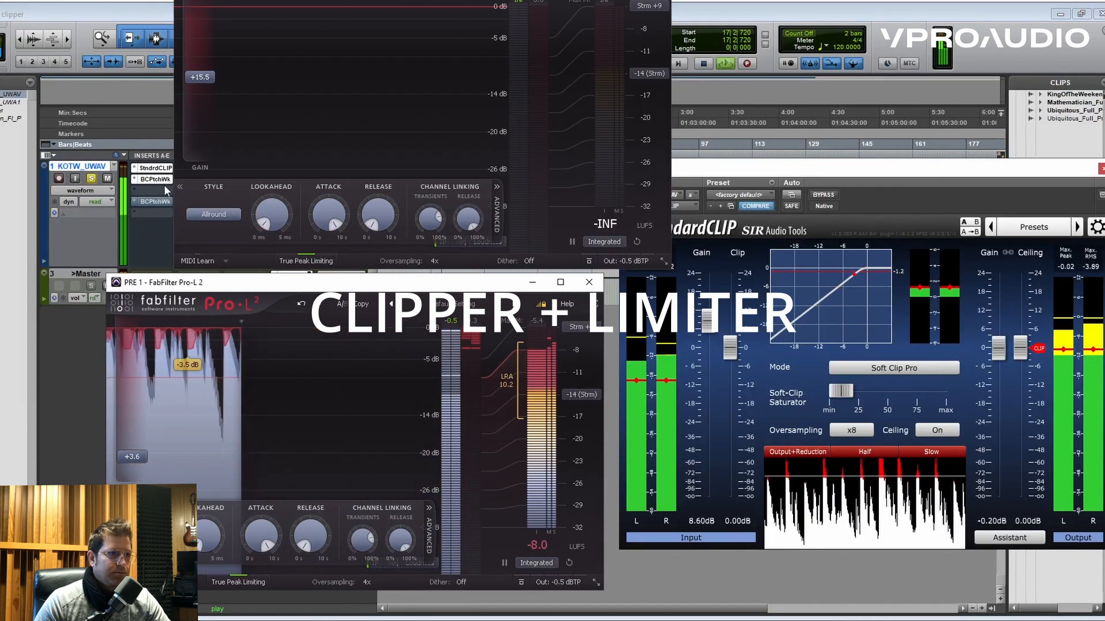
pyautogui.press('space')
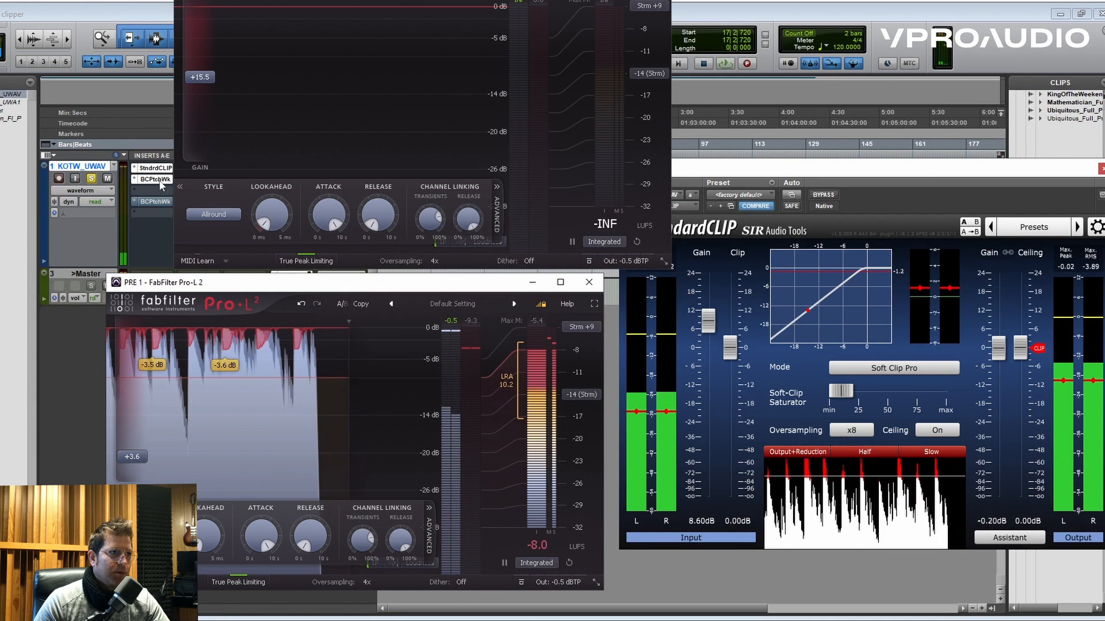
# - Bypass the clipper and its limiter, activate the solo Pro-L 2 insert, and set its gain to +15.0 dB during playback
pyautogui.keyDown('ctrl'); pyautogui.click(160, 170); pyautogui.keyUp('ctrl')
pyautogui.keyDown('ctrl'); pyautogui.click(158, 179); pyautogui.keyUp('ctrl')
pyautogui.keyDown('ctrl'); pyautogui.click(158, 203); pyautogui.keyUp('ctrl')
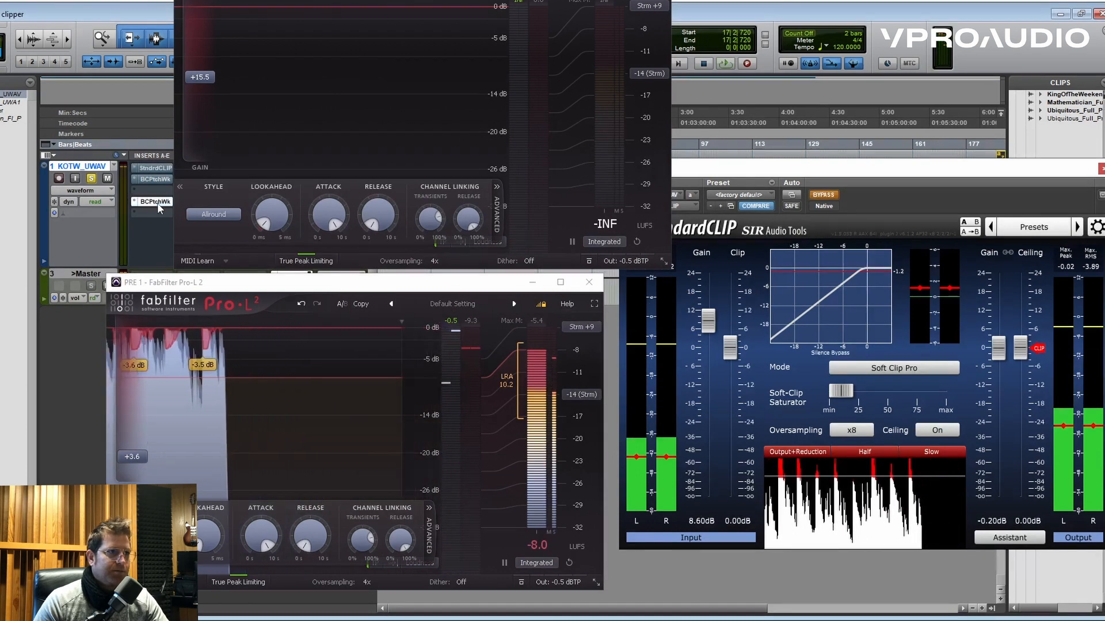
pyautogui.press('space')
pyautogui.moveTo(209, 75); pyautogui.dragTo(209, 74)
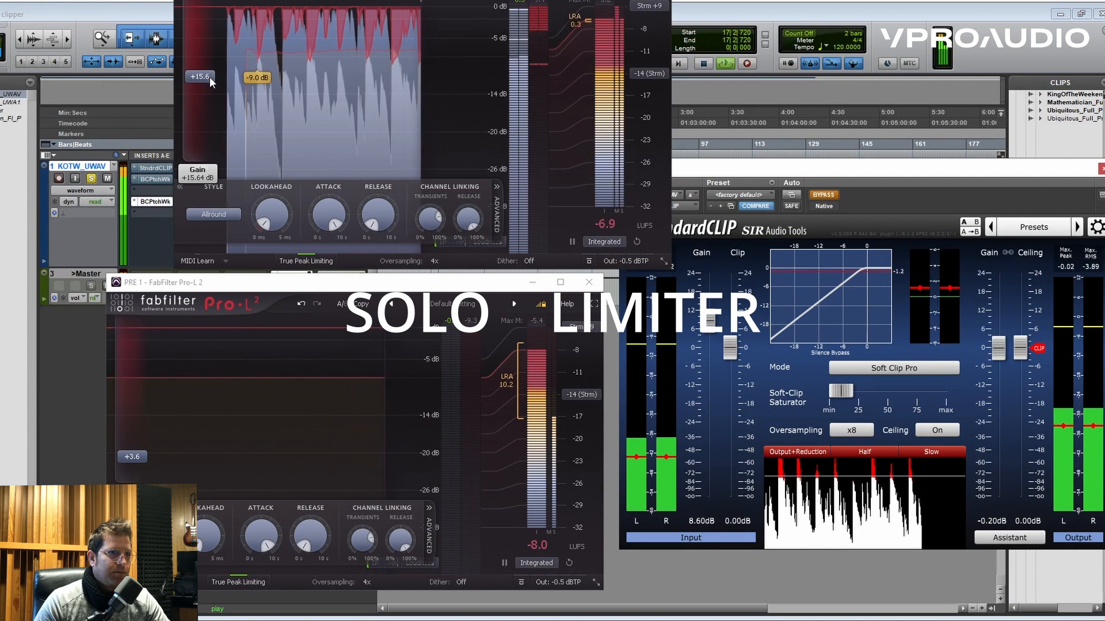
pyautogui.moveTo(209, 79); pyautogui.dragTo(209, 83)
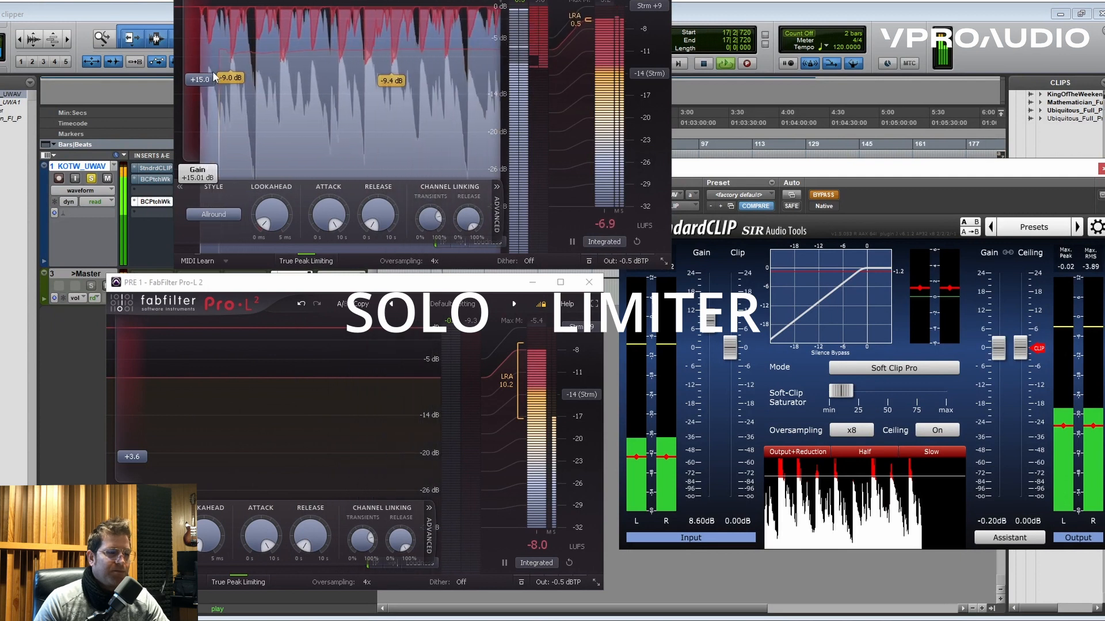
pyautogui.press('space')
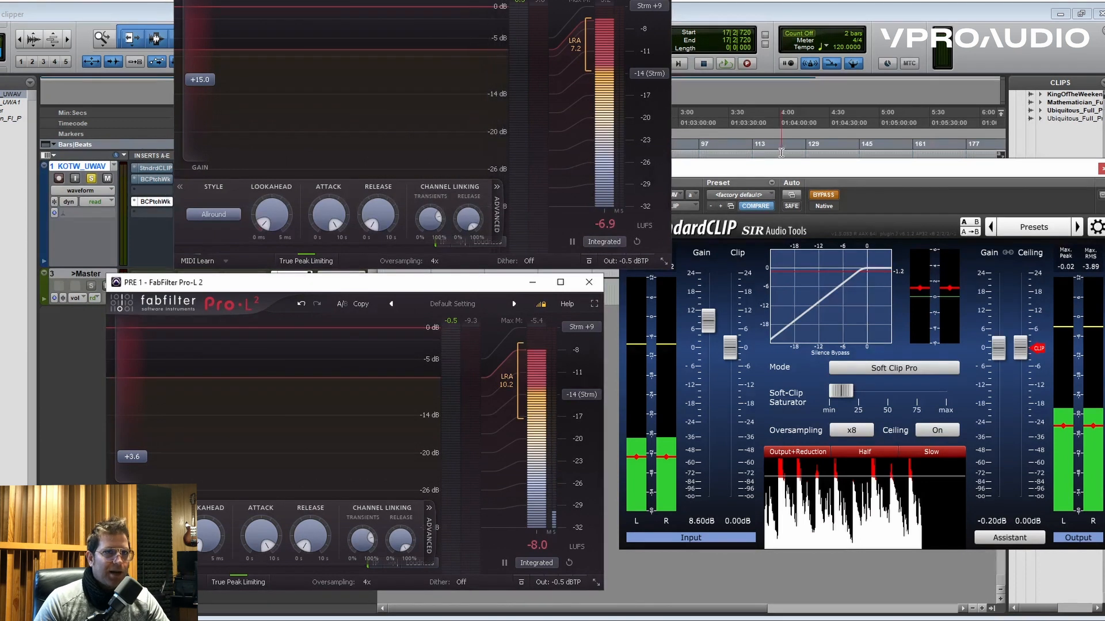
# - Switch back to the clipper plus limiter chain, setting its Pro-L 2 gain to +4.2 dB and StandardCLIP's output gain to 0.00 dB
pyautogui.click(781, 172)
pyautogui.keyDown('ctrl'); pyautogui.click(154, 201); pyautogui.keyUp('ctrl')
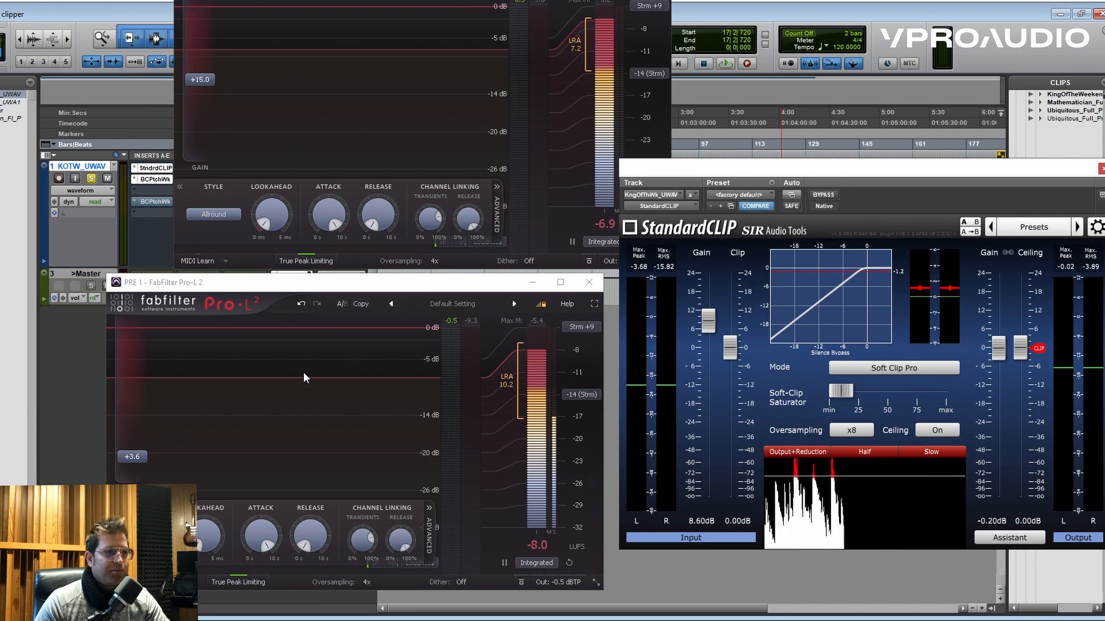
pyautogui.press('space')
pyautogui.moveTo(140, 459); pyautogui.dragTo(140, 455)
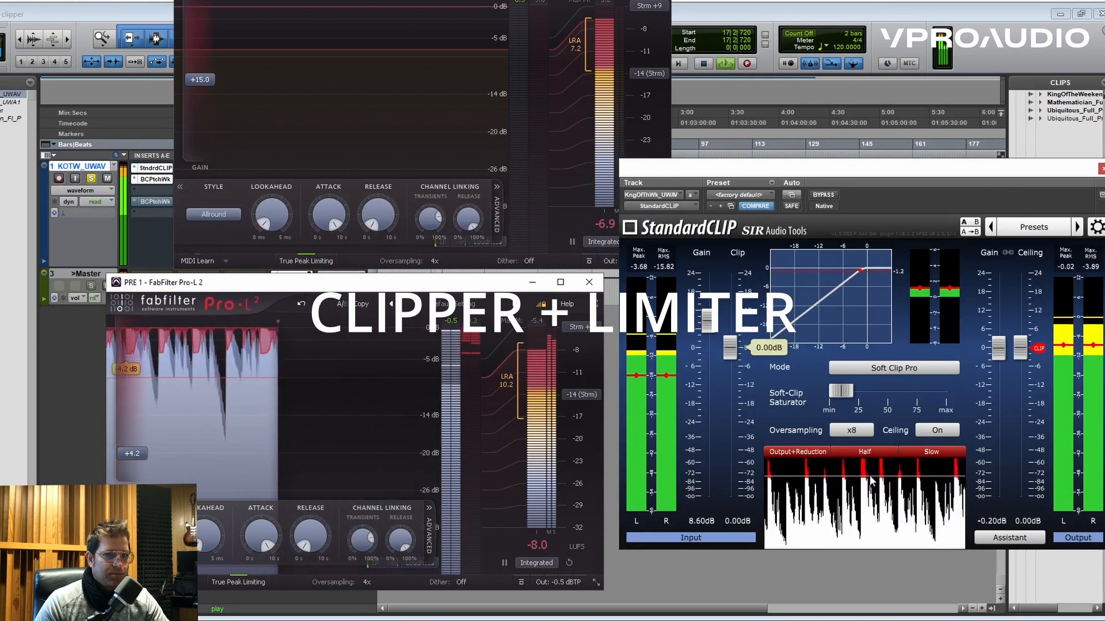
pyautogui.moveTo(997, 359); pyautogui.dragTo(997, 358)
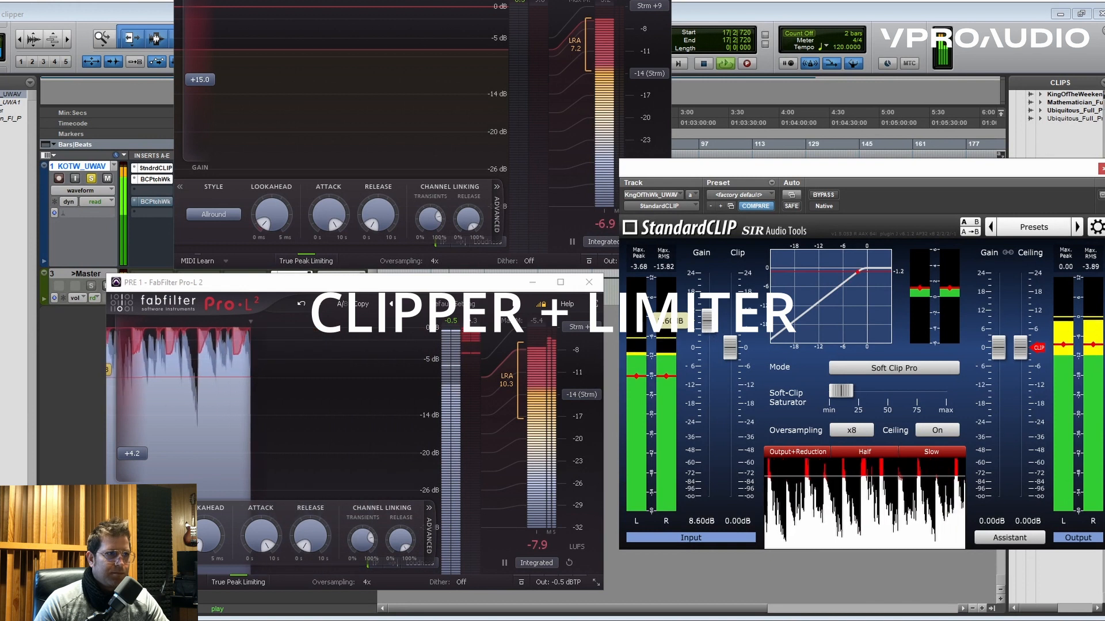
# - Set the solo Pro-L 2's gain to +14.9 dB and play the song through it with the clipper plus limiter chain bypassed
pyautogui.click(207, 90)
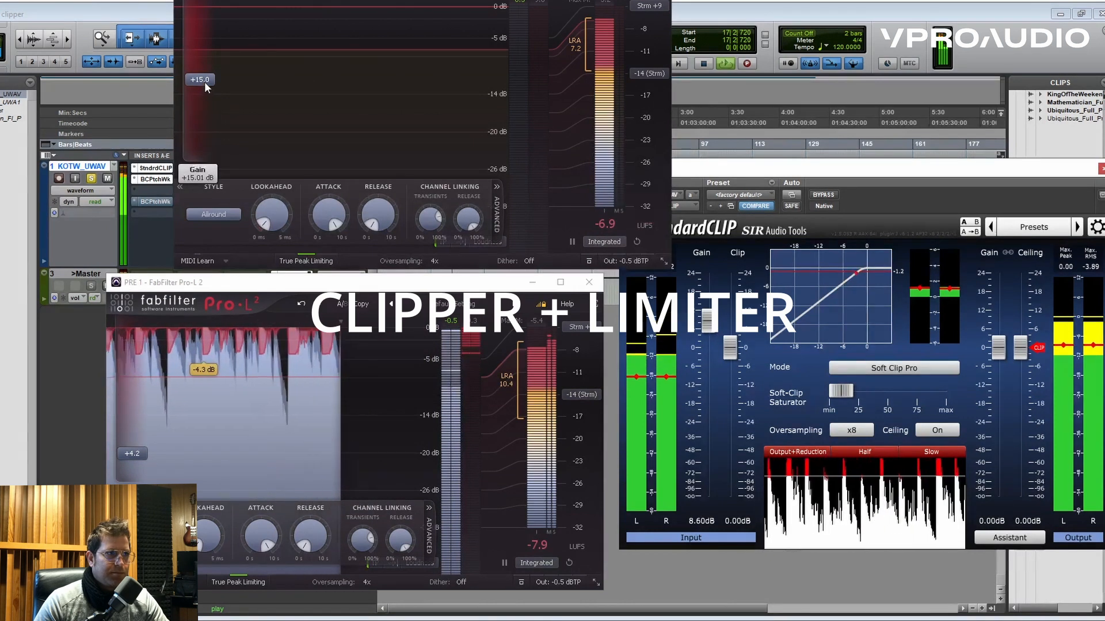
pyautogui.moveTo(205, 81); pyautogui.dragTo(204, 84)
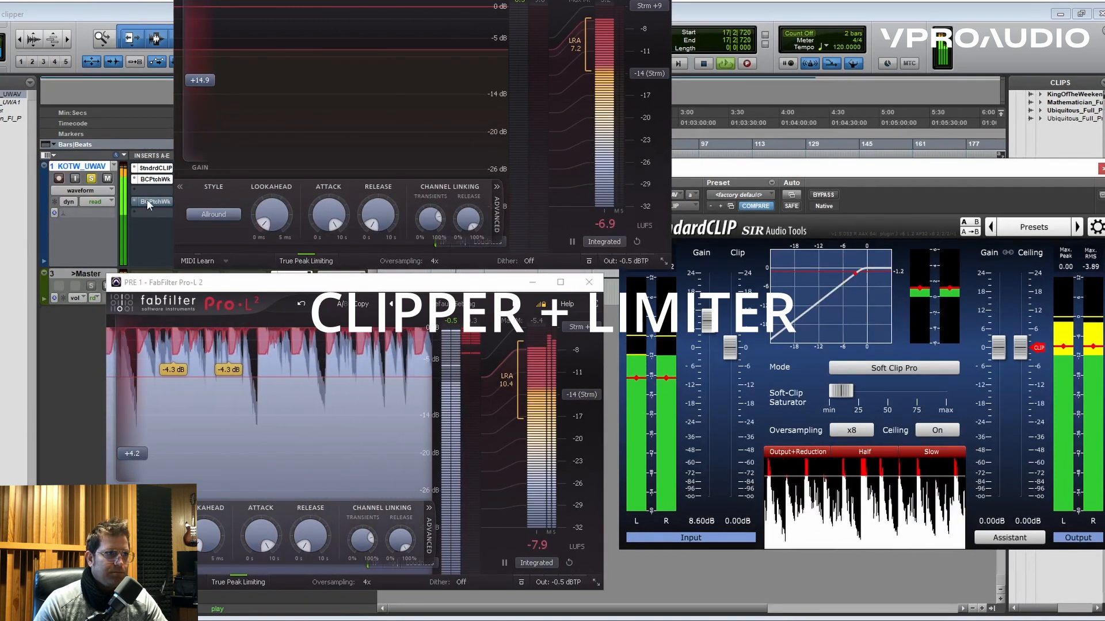
pyautogui.press('space')
pyautogui.click(154, 182)
pyautogui.keyDown('ctrl'); pyautogui.click(155, 180); pyautogui.keyUp('ctrl')
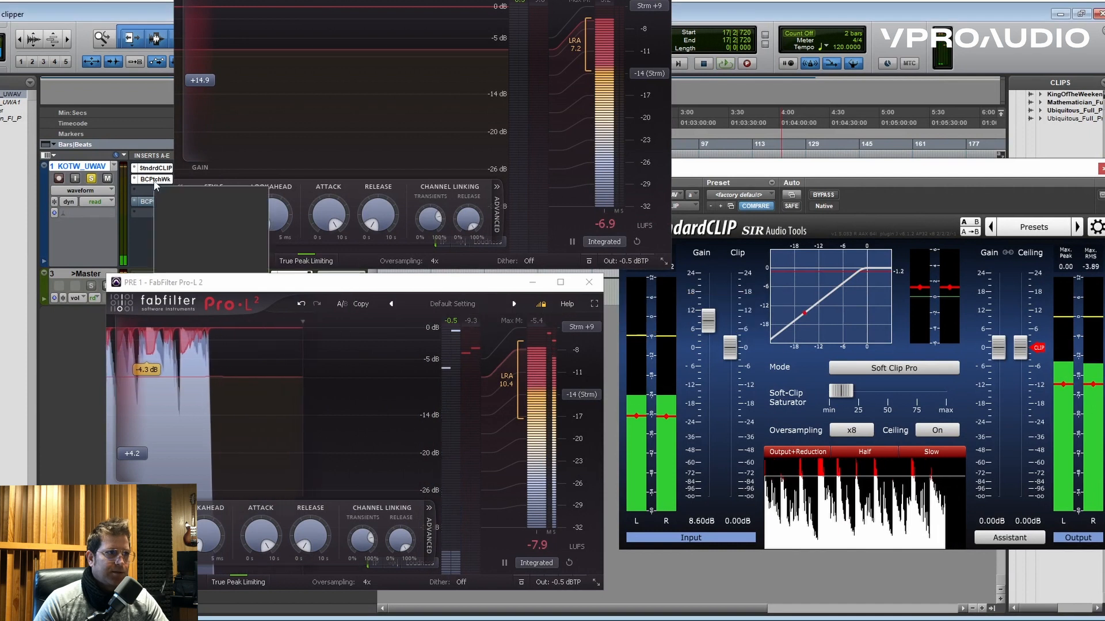
pyautogui.click(154, 200)
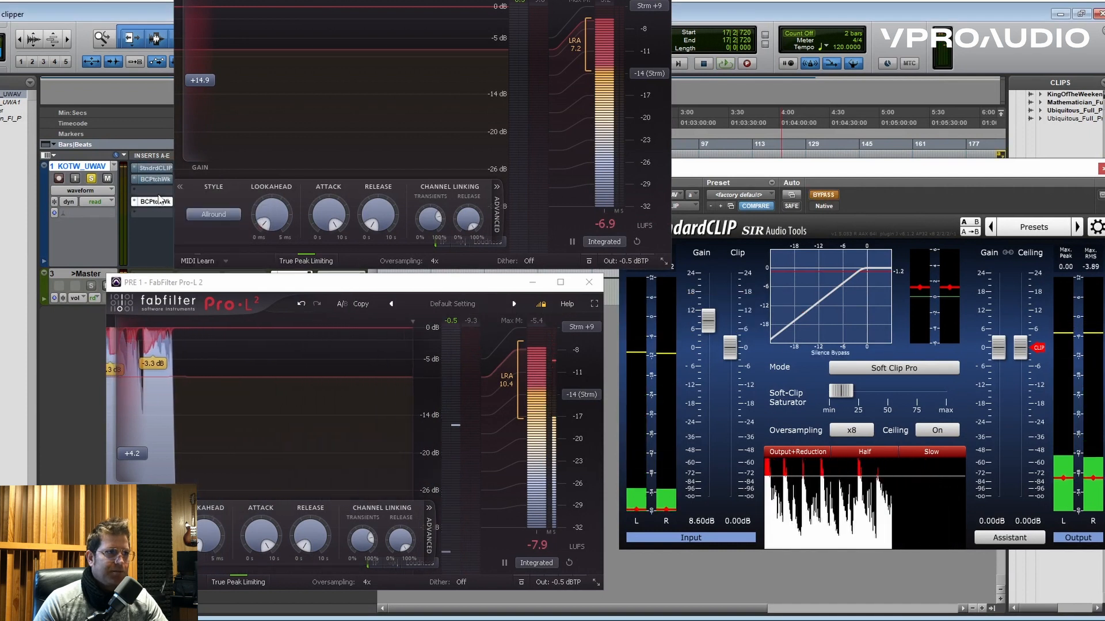
pyautogui.press('space')
pyautogui.moveTo(208, 78)
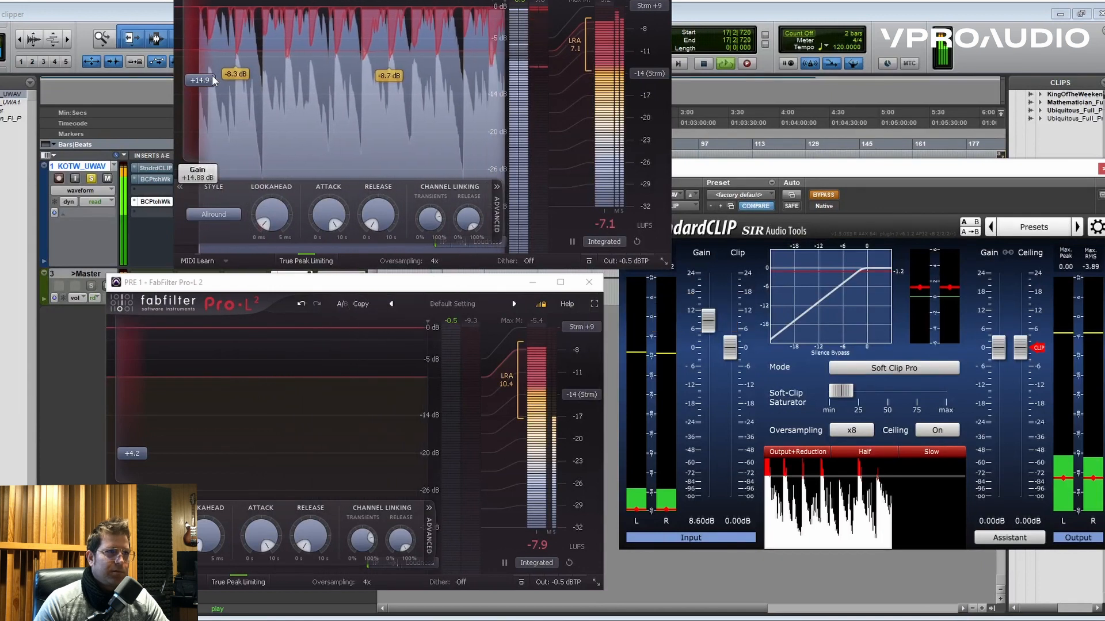
# - Bypass the solo limiter, reactivate StandardCLIP and its following Pro-L 2, and replay the song for comparison
pyautogui.keyDown('ctrl'); pyautogui.click(149, 202); pyautogui.keyUp('ctrl')
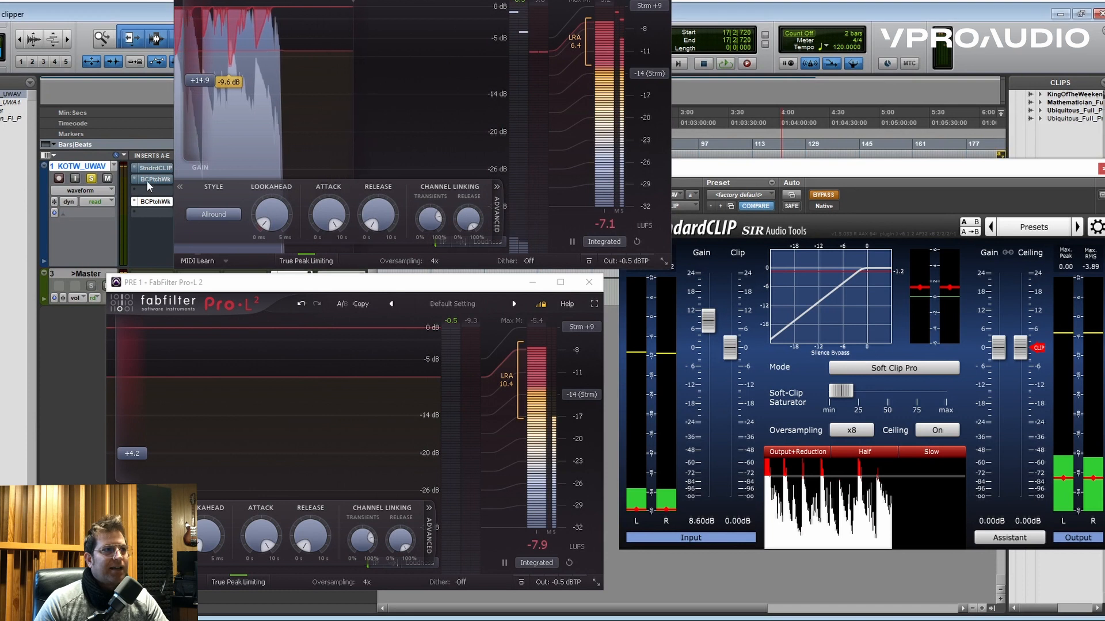
pyautogui.keyDown('ctrl'); pyautogui.click(147, 180); pyautogui.keyUp('ctrl')
pyautogui.keyDown('ctrl'); pyautogui.click(149, 169); pyautogui.keyUp('ctrl')
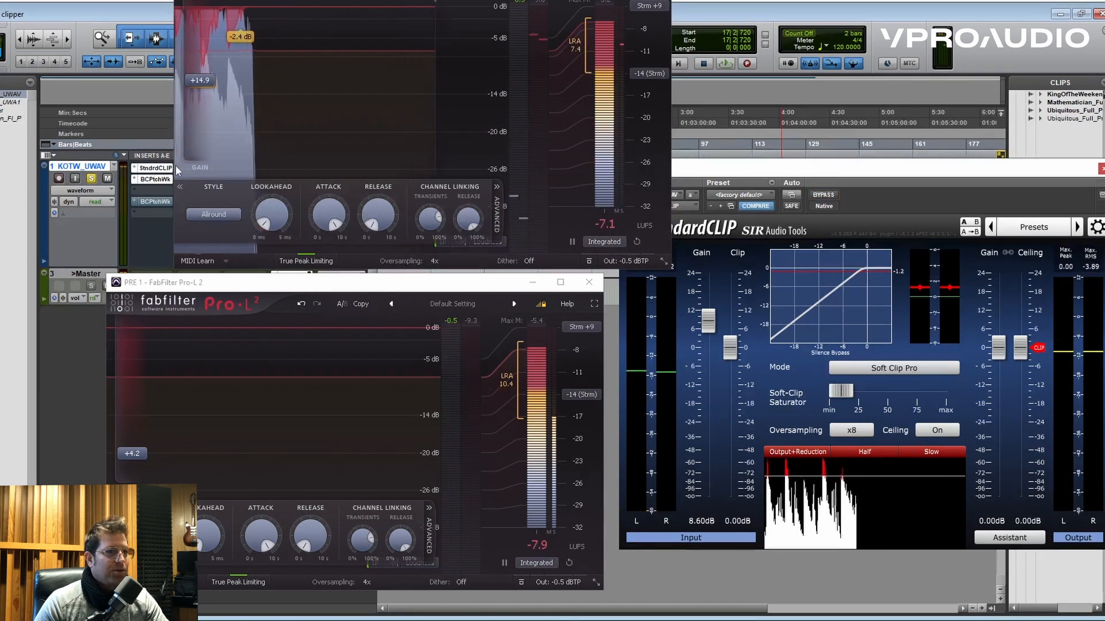
pyautogui.press('space')
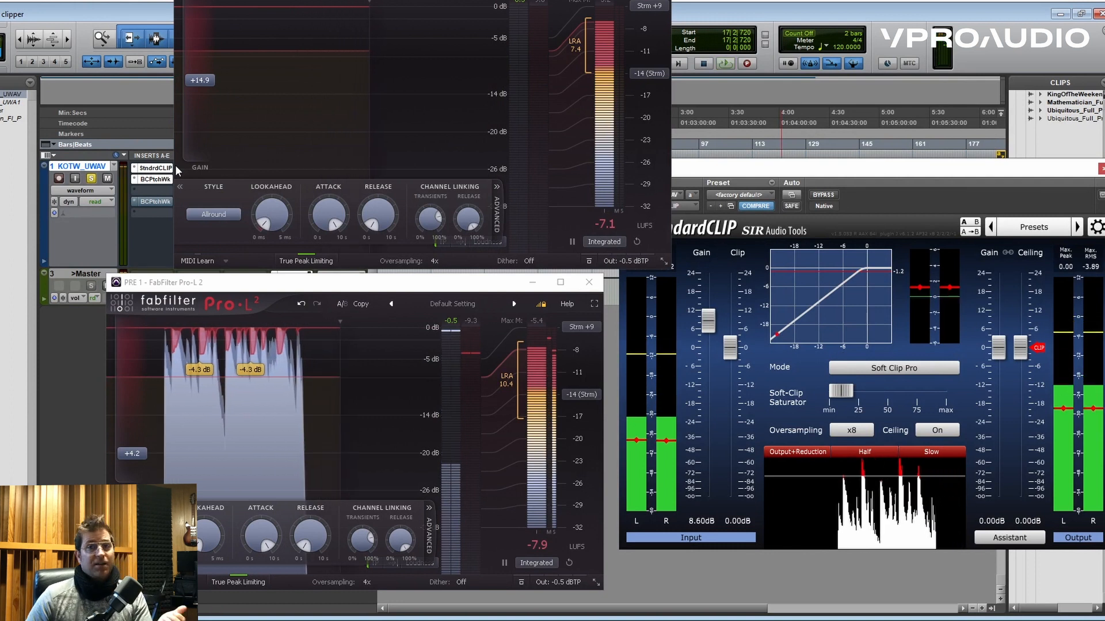
pyautogui.press('space')
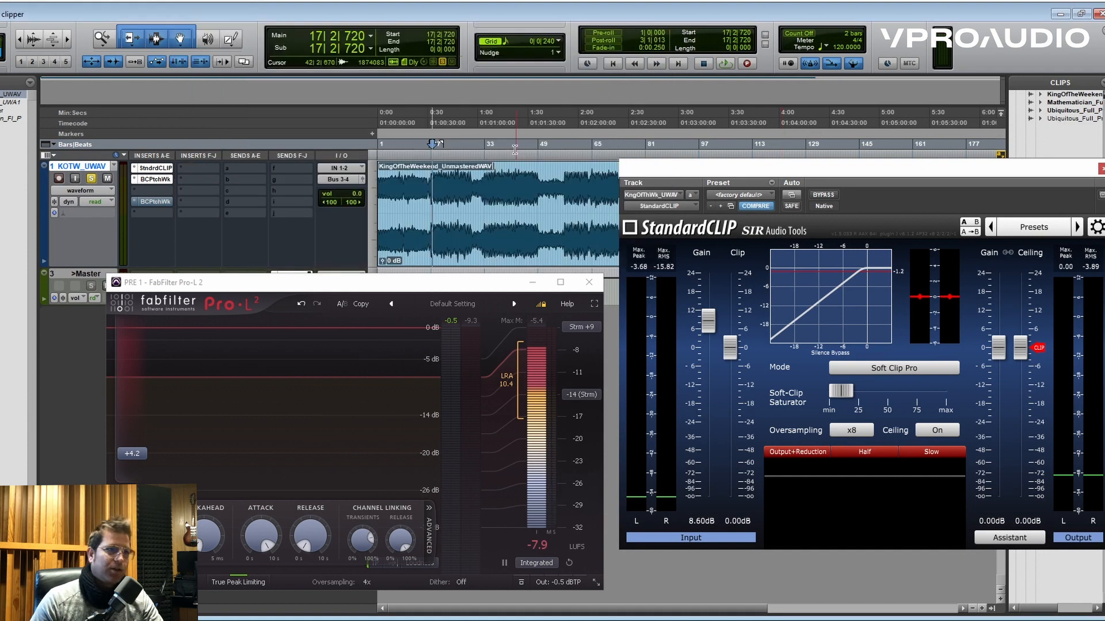
# - Rearrange the plug-in windows so the chained Pro-L 2 sits higher and StandardCLIP is fully in view beside it
pyautogui.moveTo(459, 283); pyautogui.dragTo(468, 202)
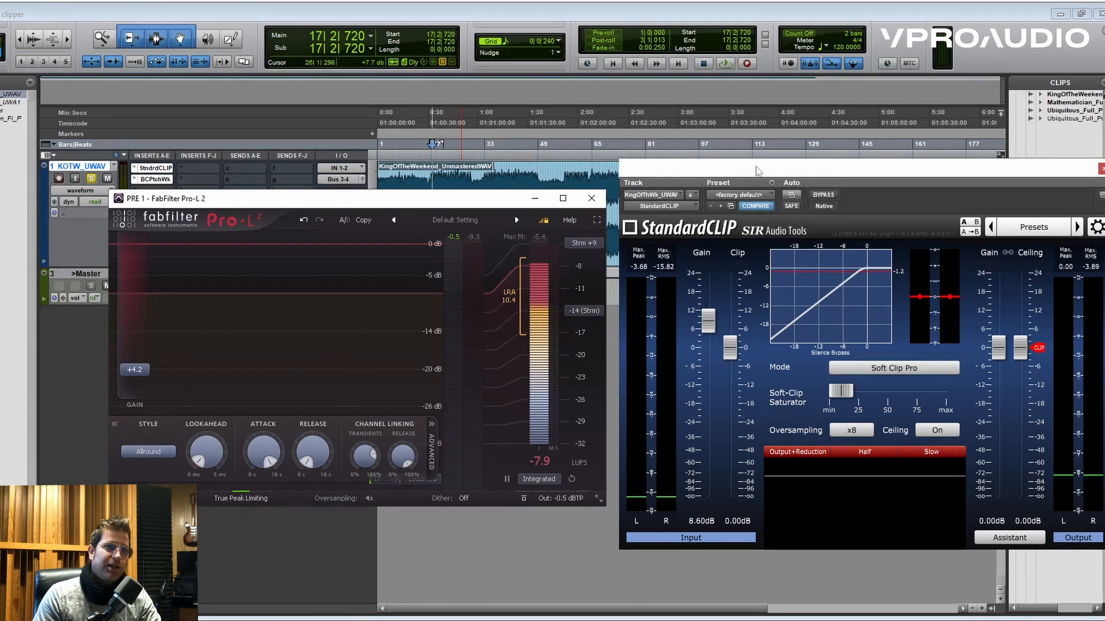
pyautogui.moveTo(757, 165); pyautogui.dragTo(735, 167)
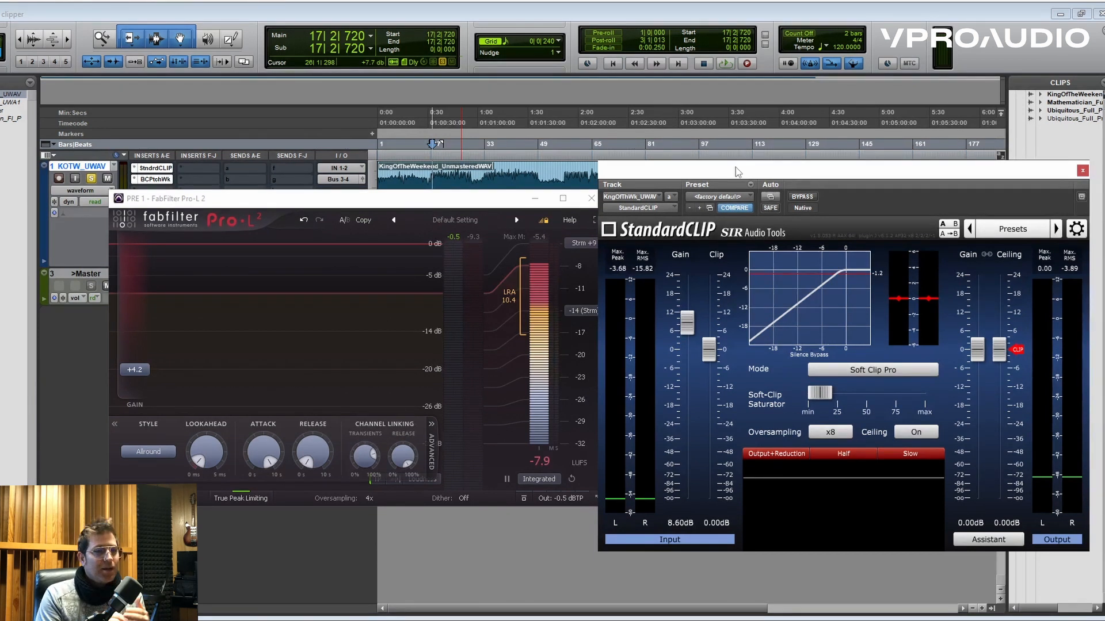
pyautogui.moveTo(735, 167); pyautogui.dragTo(717, 176)
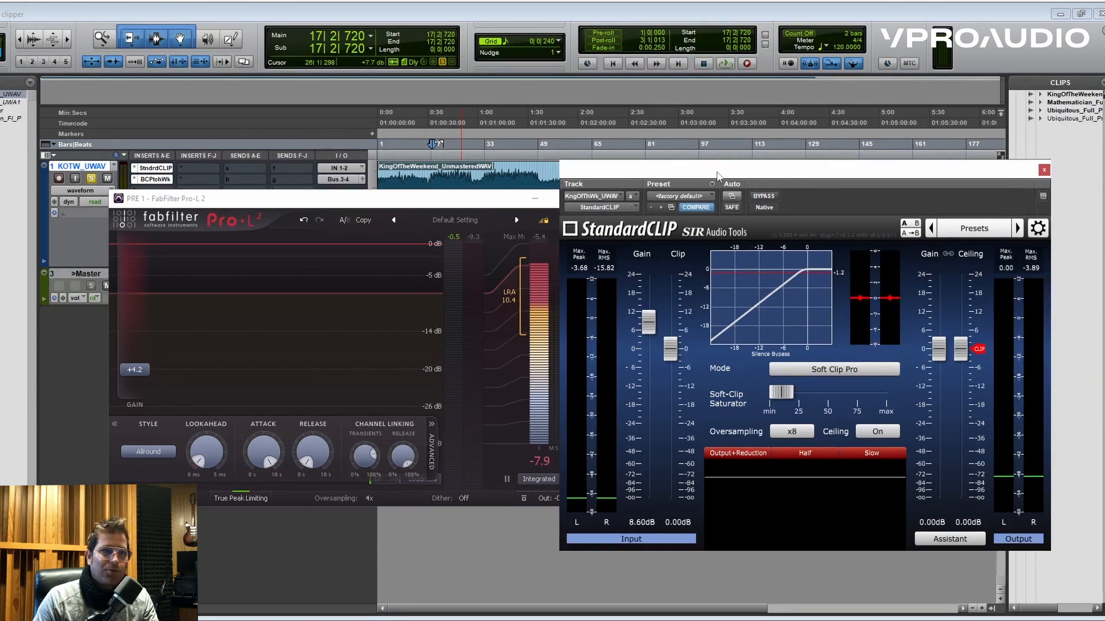